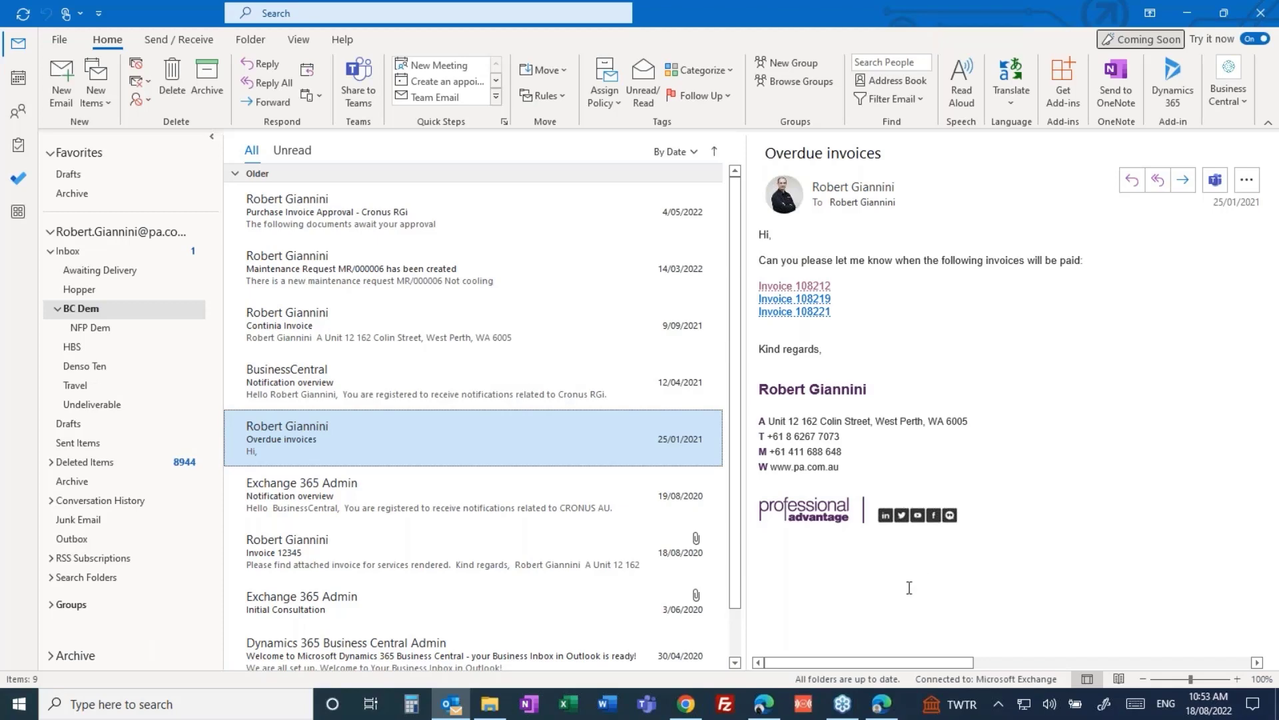
Bring the browser window showing the Business Central home page to the front.
{"action": "left_click", "coordinate": [764, 706]}
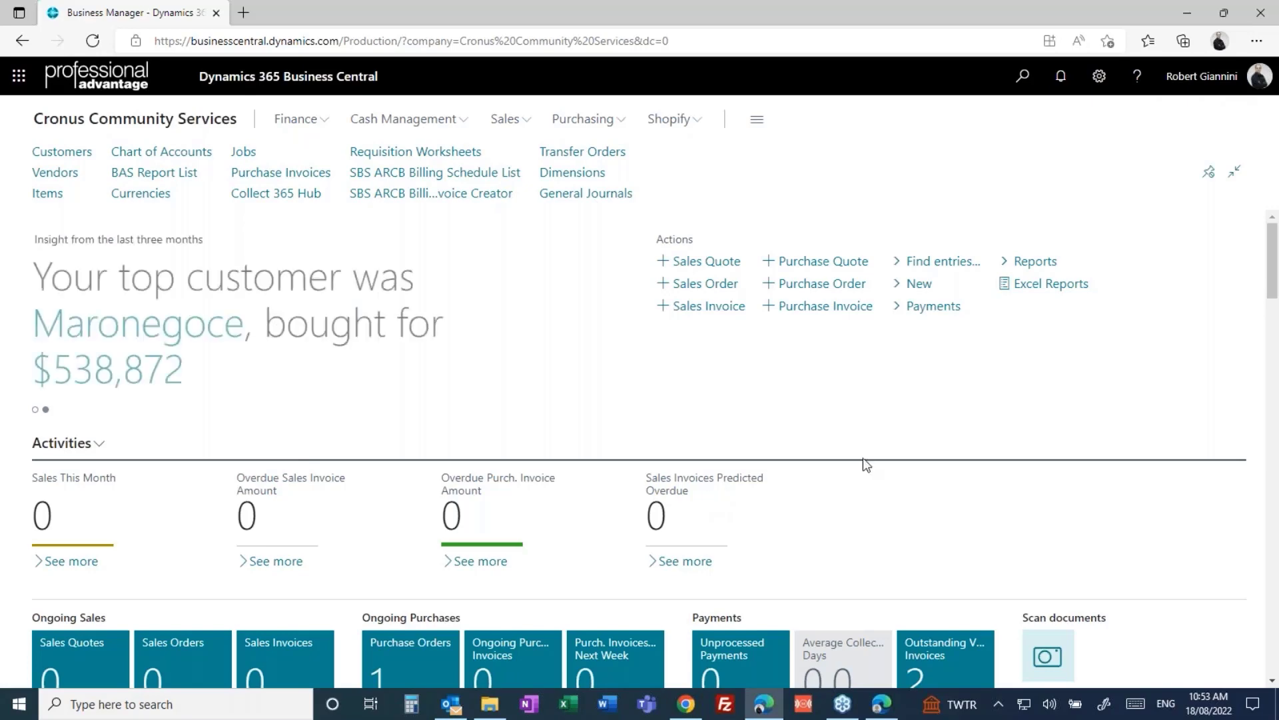
Browse the Business Manager role centre, then switch to the Accountant role centre window.
{"action": "scroll", "coordinate": [866, 464], "scroll_direction": "down", "scroll_amount": 2}
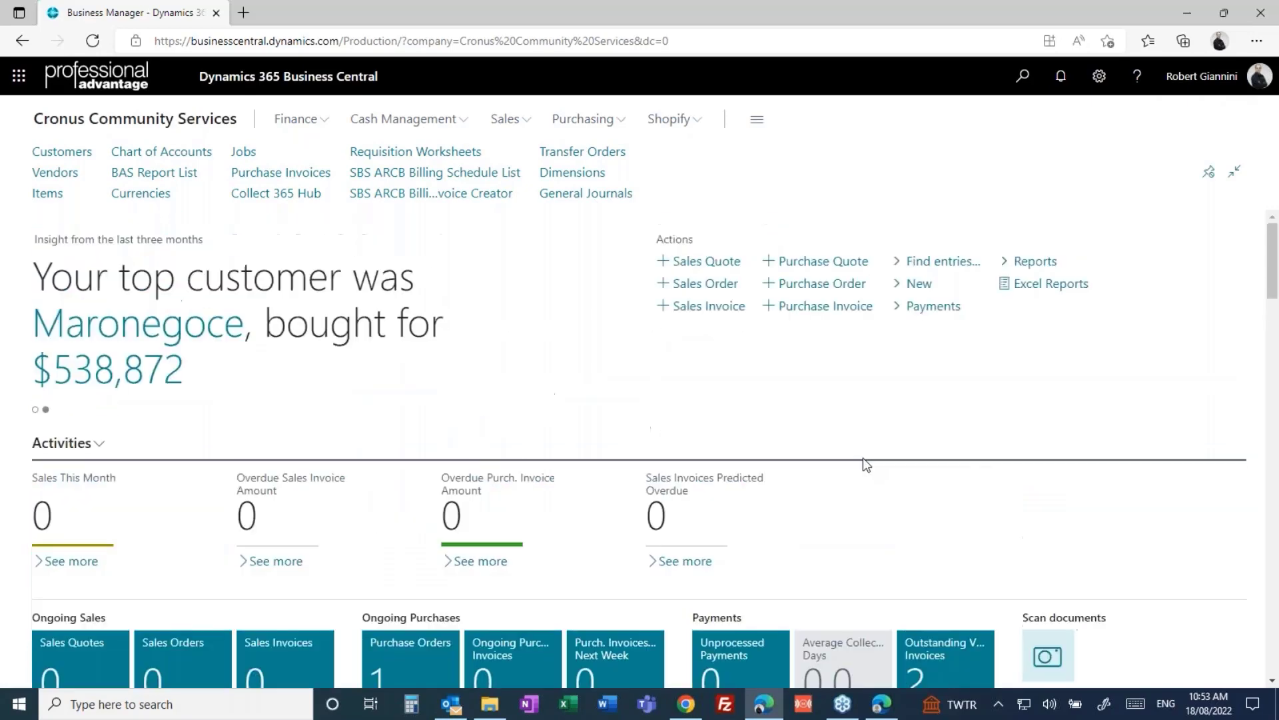
{"action": "scroll", "coordinate": [866, 464], "scroll_direction": "down", "scroll_amount": 3}
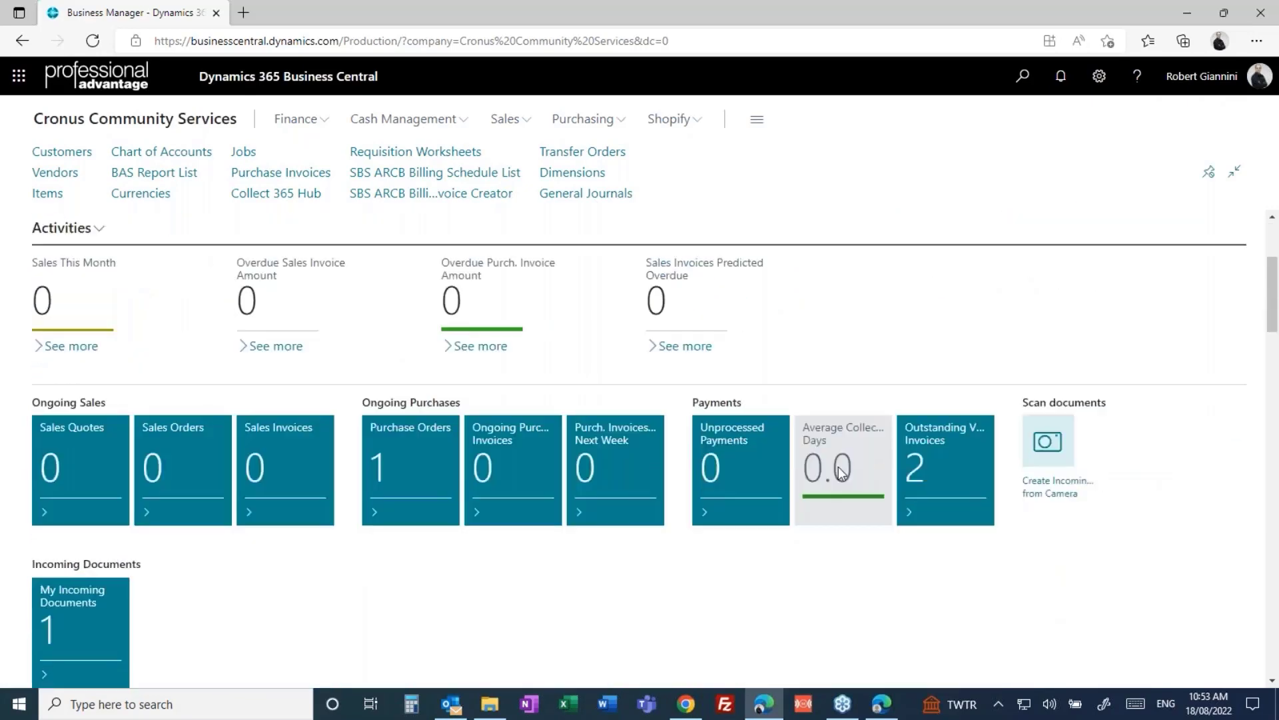
{"action": "scroll", "coordinate": [839, 466], "scroll_direction": "up", "scroll_amount": 3}
{"action": "scroll", "coordinate": [838, 466], "scroll_direction": "down", "scroll_amount": 3}
{"action": "scroll", "coordinate": [827, 533], "scroll_direction": "down", "scroll_amount": 5}
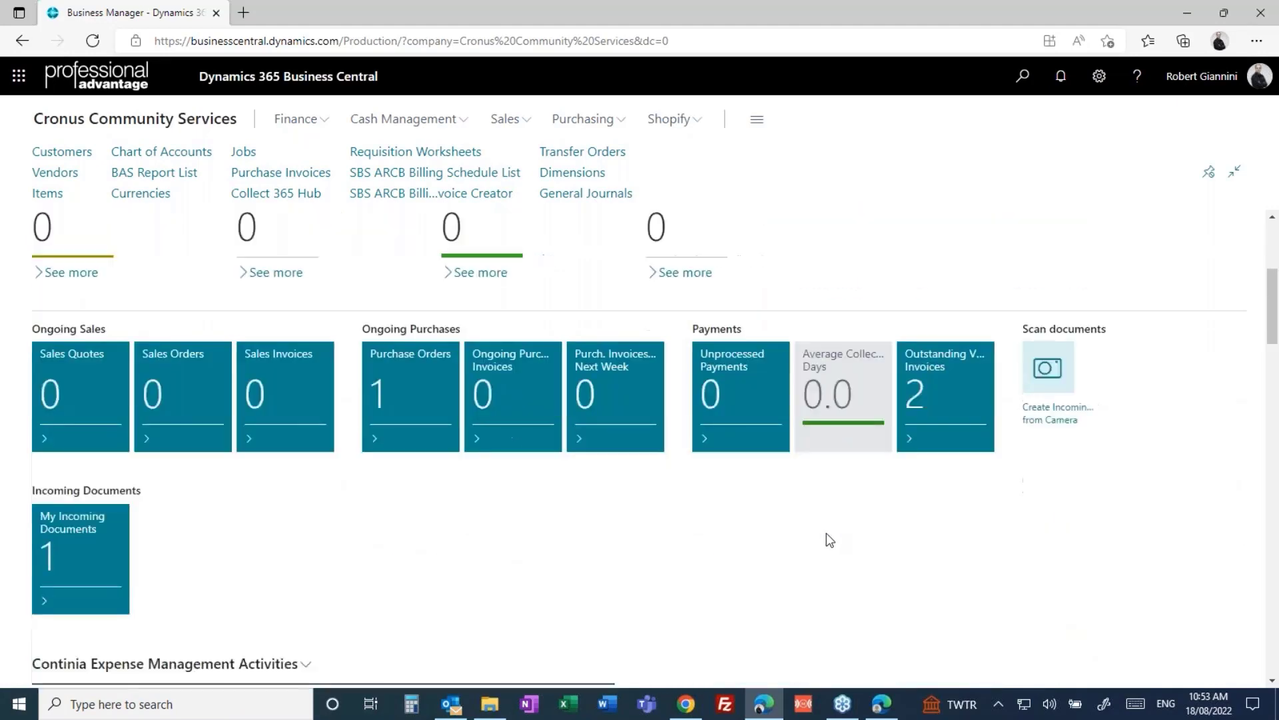
{"action": "scroll", "coordinate": [827, 536], "scroll_direction": "up", "scroll_amount": 8}
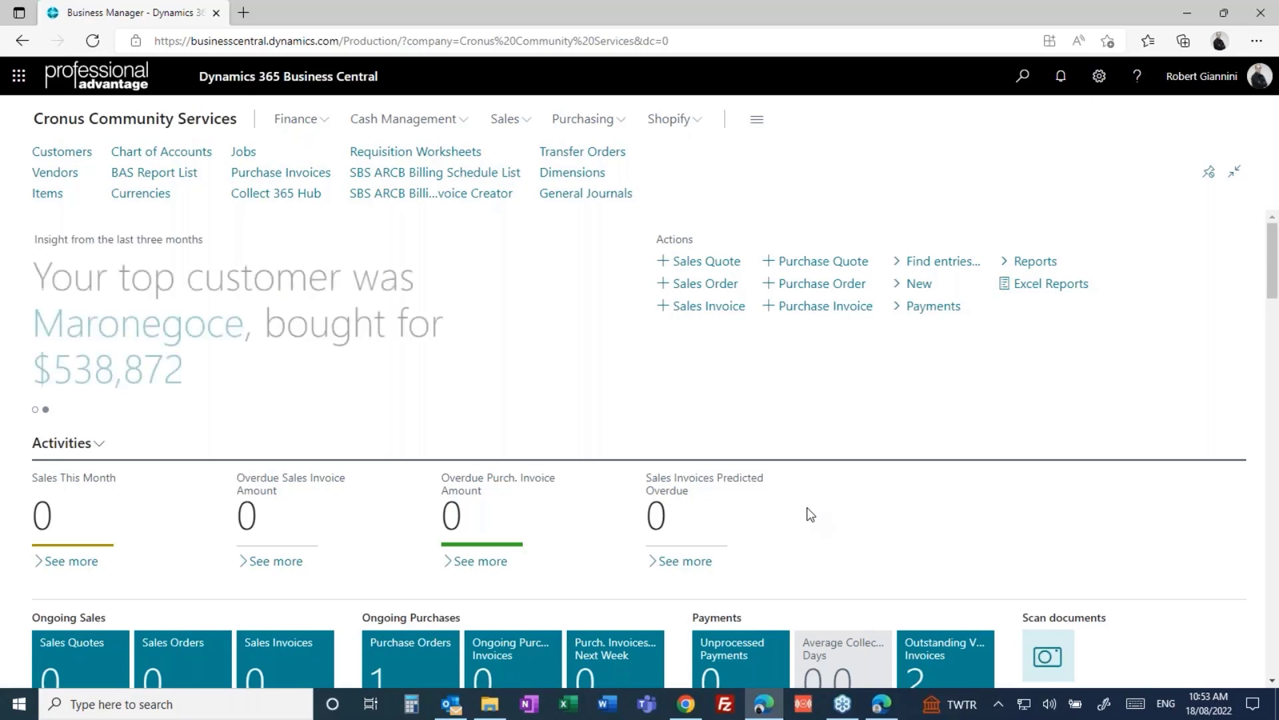
{"action": "scroll", "coordinate": [1074, 517], "scroll_direction": "down", "scroll_amount": 5}
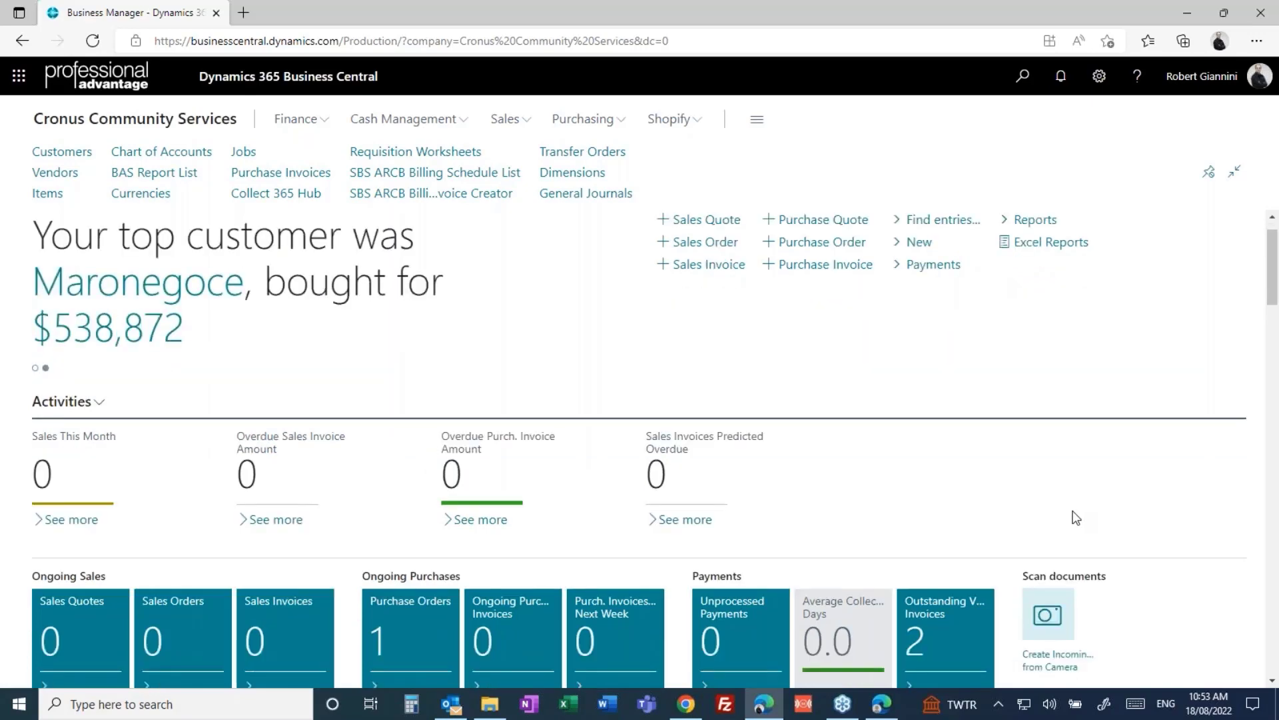
{"action": "left_click", "coordinate": [878, 710]}
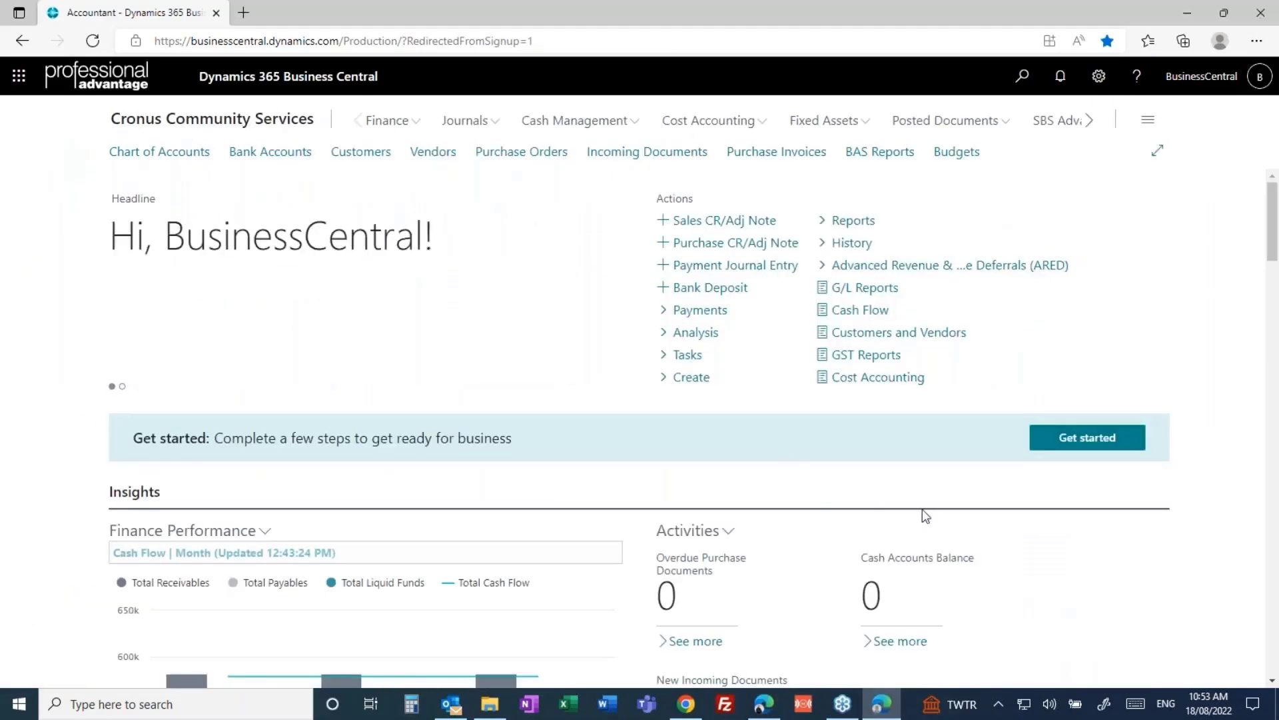
Browse the Accountant role centre's actions, reports and cash flow insights.
{"action": "scroll", "coordinate": [1018, 518], "scroll_direction": "down", "scroll_amount": 6}
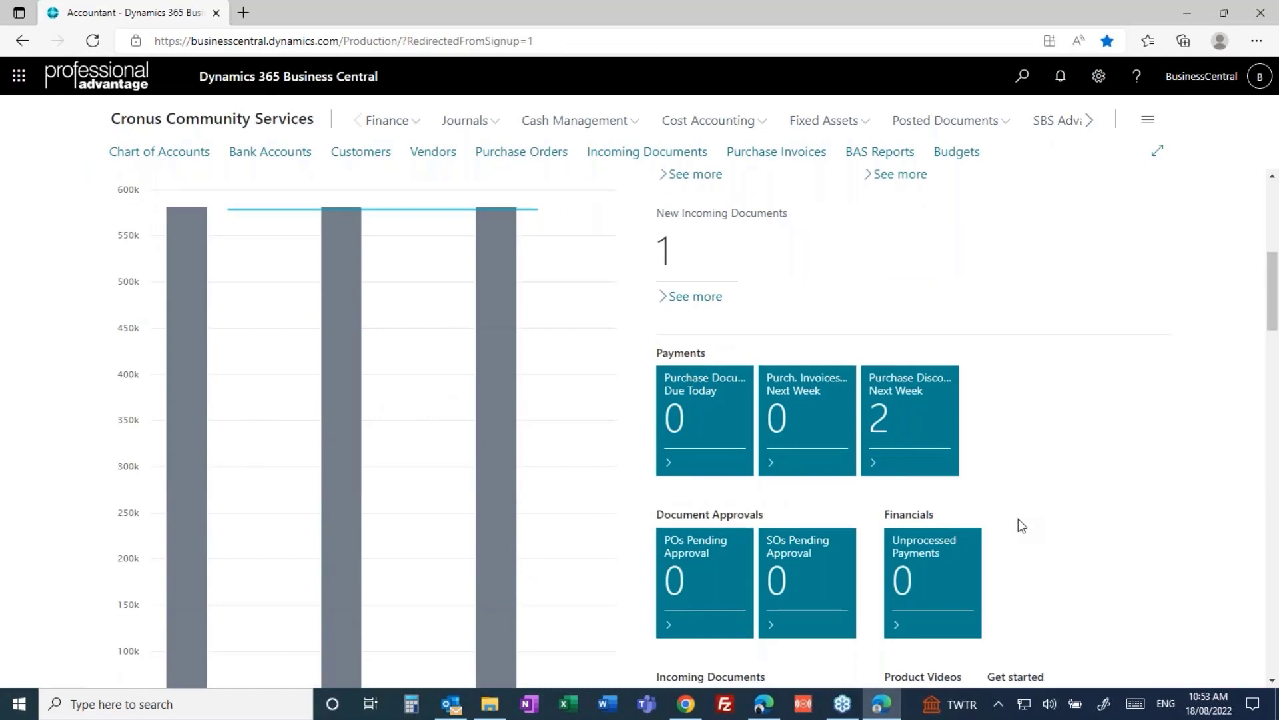
{"action": "scroll", "coordinate": [1019, 518], "scroll_direction": "up", "scroll_amount": 6}
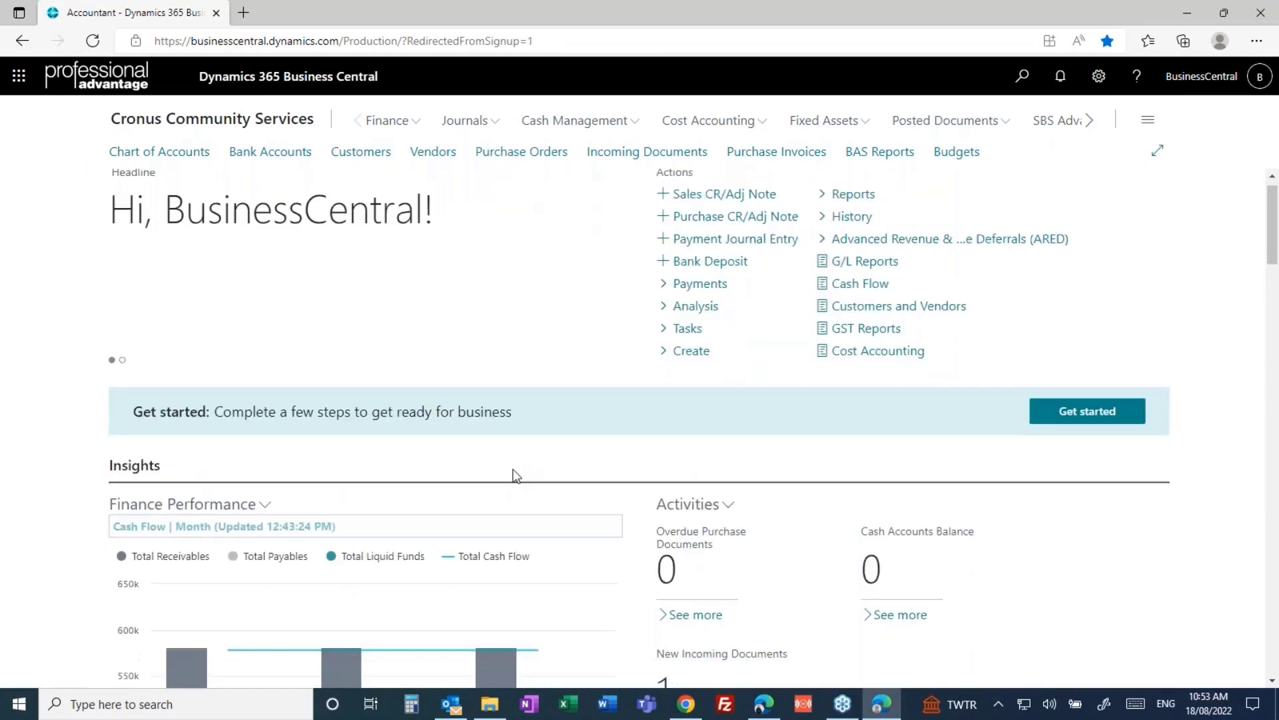
{"action": "scroll", "coordinate": [525, 473], "scroll_direction": "down", "scroll_amount": 4}
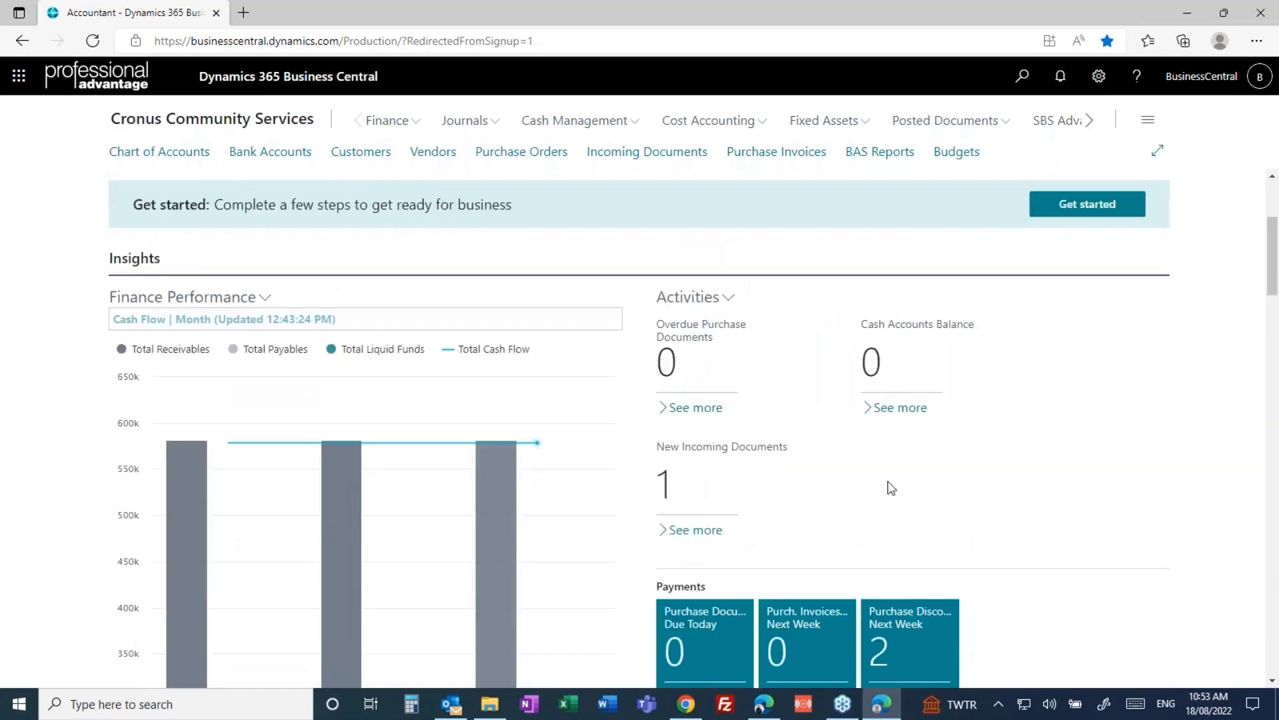
{"action": "scroll", "coordinate": [888, 485], "scroll_direction": "down", "scroll_amount": 5}
{"action": "scroll", "coordinate": [880, 493], "scroll_direction": "up", "scroll_amount": 9}
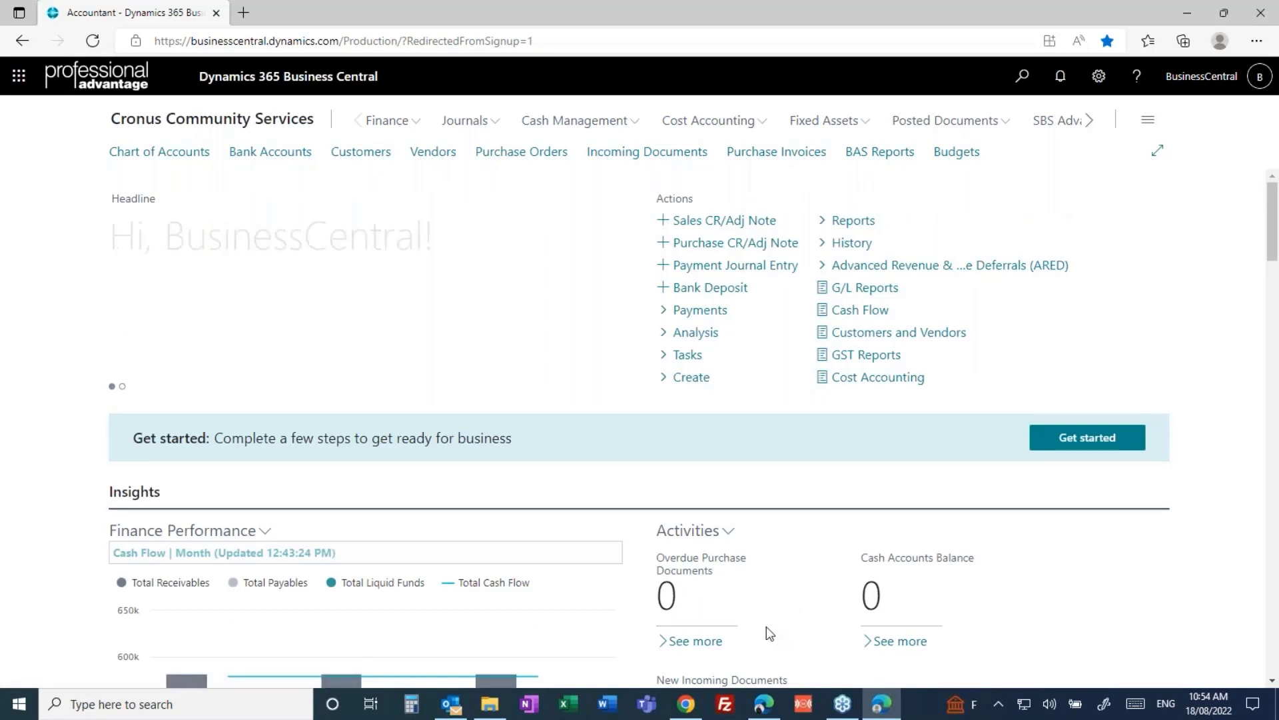
{"action": "mouse_move", "coordinate": [766, 709]}
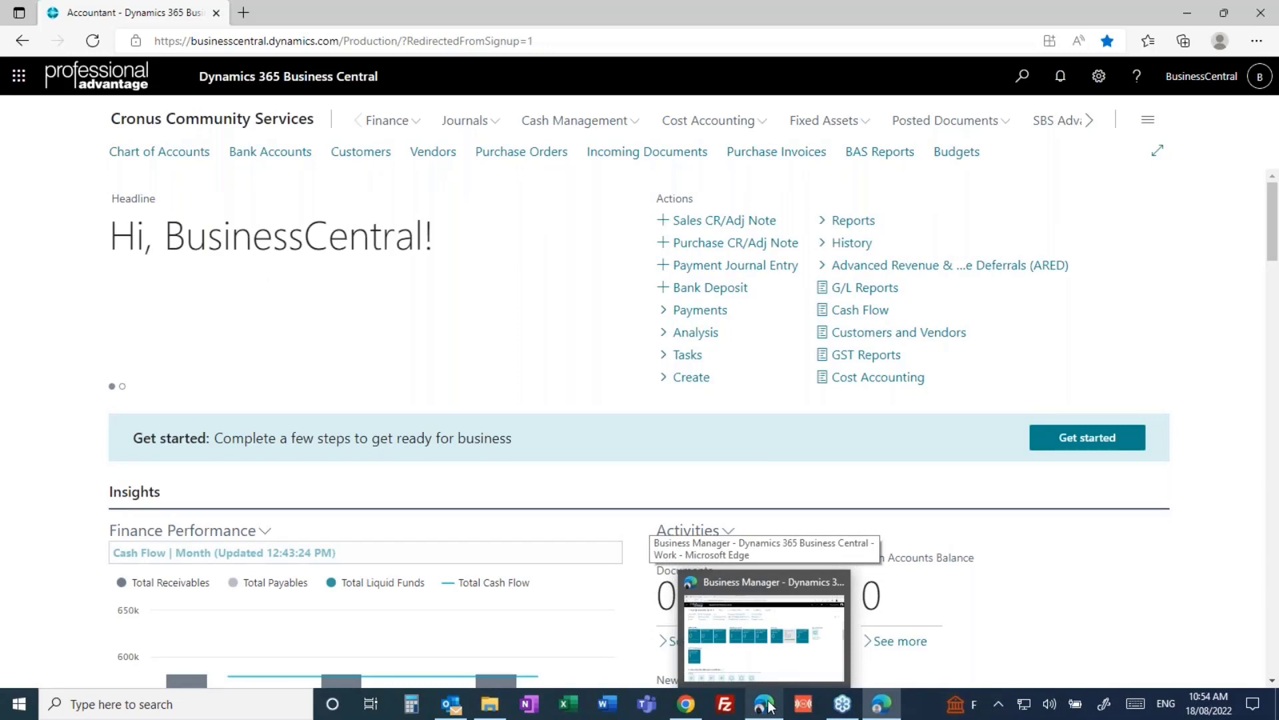
Back on Business Manager, scroll the fixed asset accounts, then open the Dimensions list.
{"action": "left_click", "coordinate": [766, 706]}
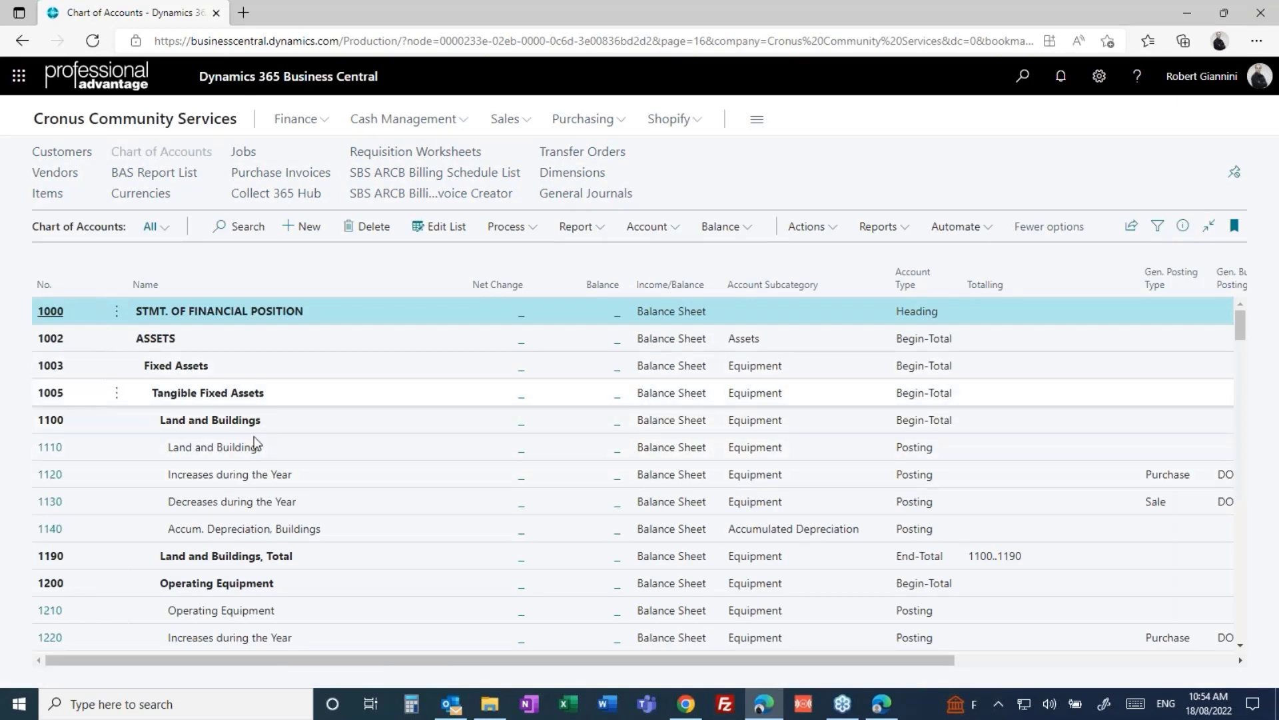
{"action": "scroll", "coordinate": [264, 607], "scroll_direction": "down", "scroll_amount": 2}
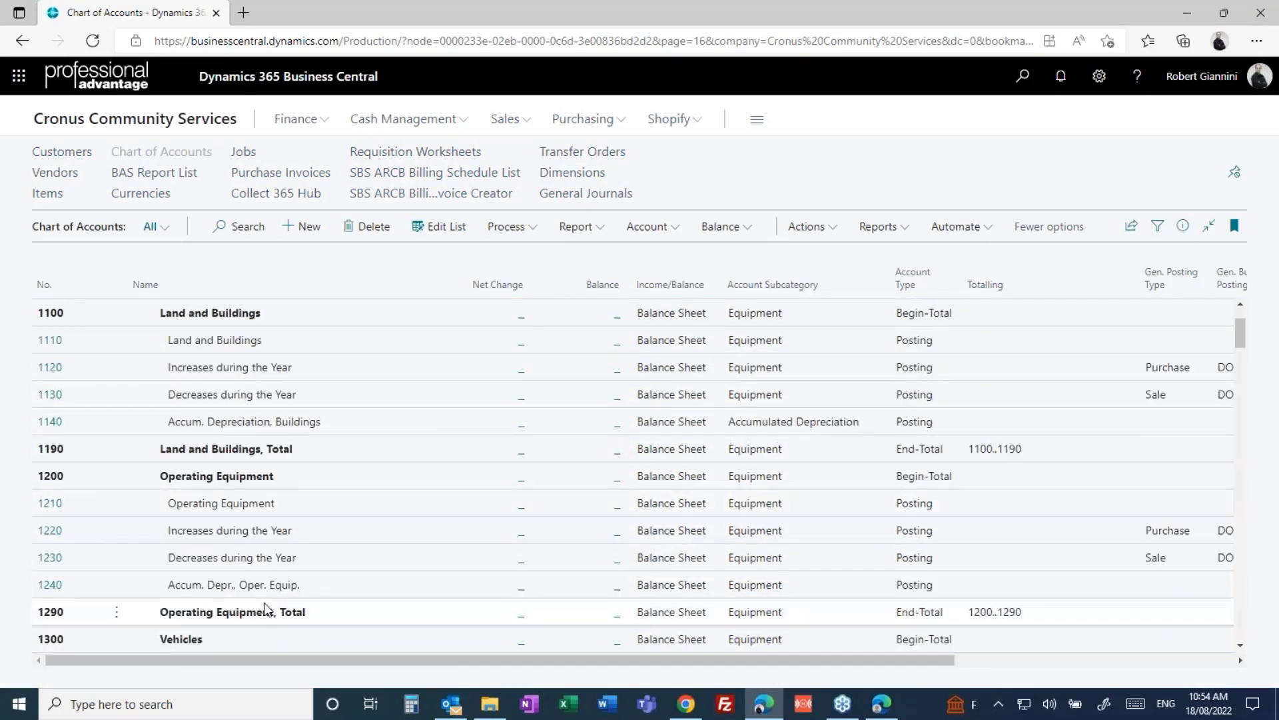
{"action": "scroll", "coordinate": [264, 604], "scroll_direction": "down", "scroll_amount": 4}
{"action": "scroll", "coordinate": [264, 601], "scroll_direction": "up", "scroll_amount": 3}
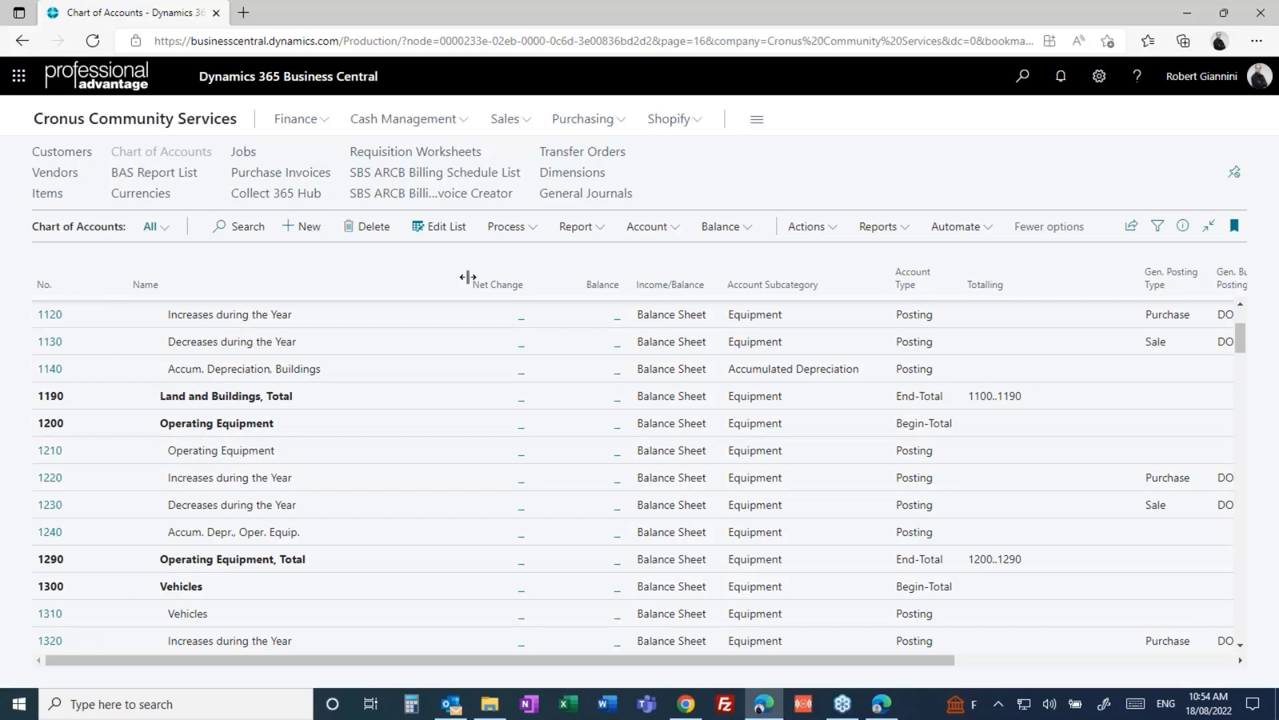
{"action": "left_click", "coordinate": [603, 174]}
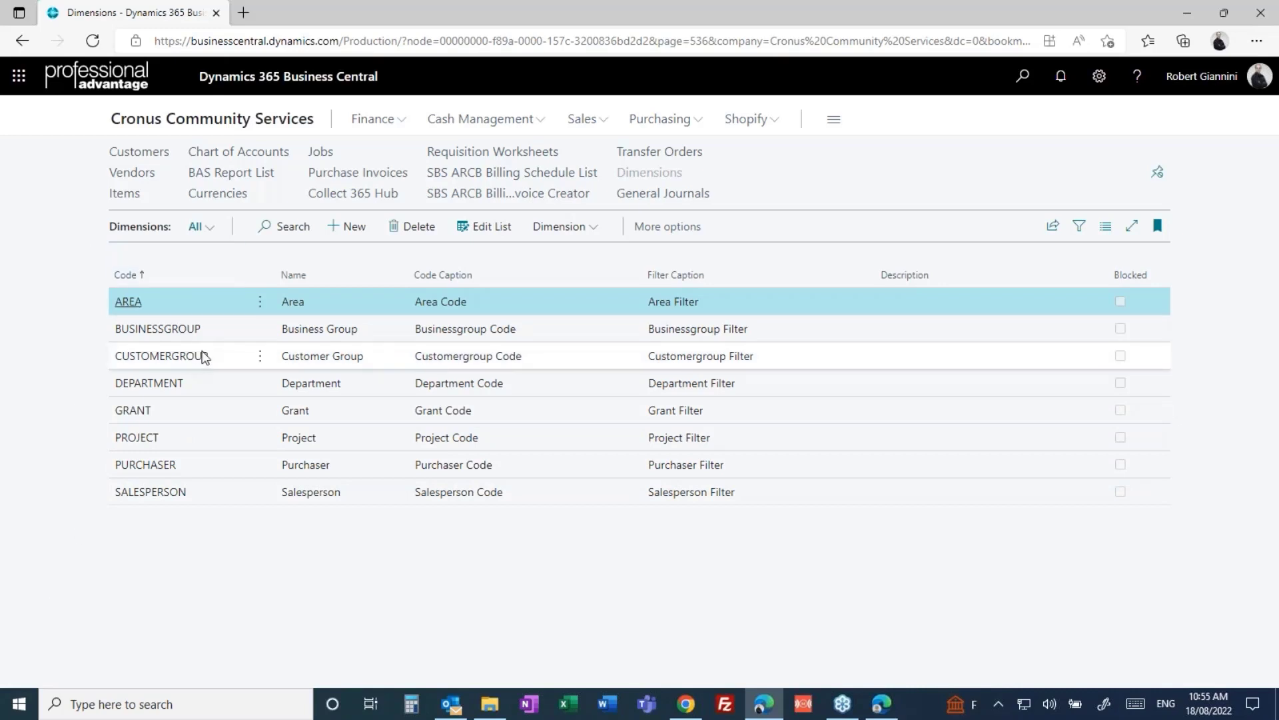
Review BUSINESSGROUP values DISABILITY and FAMILY, then select DEPARTMENT in the Dimensions list.
{"action": "left_click", "coordinate": [220, 338]}
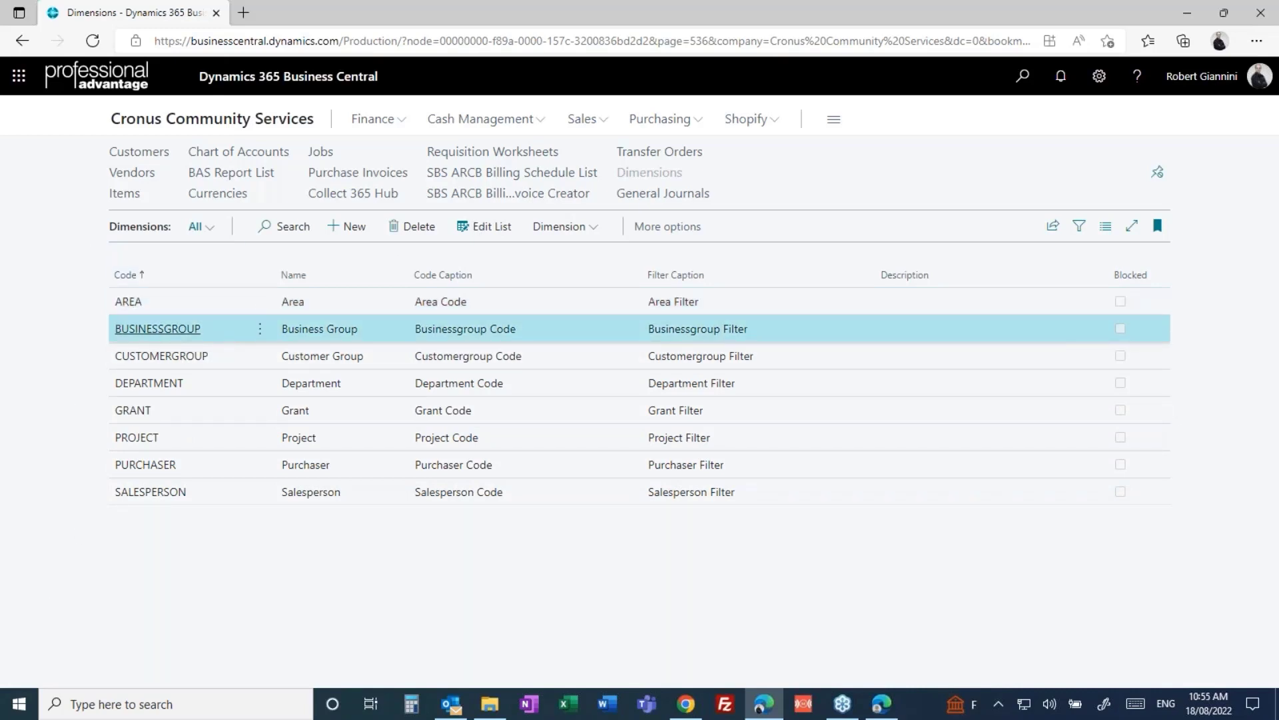
{"action": "left_click", "coordinate": [559, 230]}
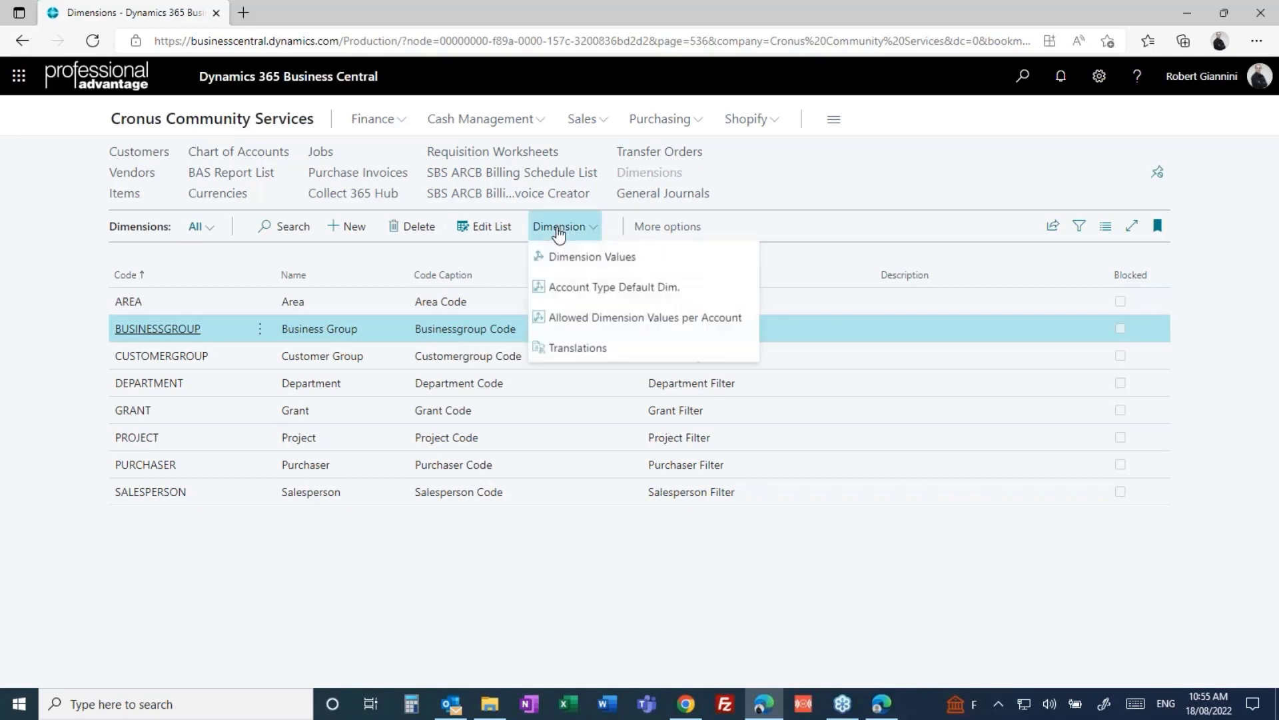
{"action": "left_click", "coordinate": [682, 602]}
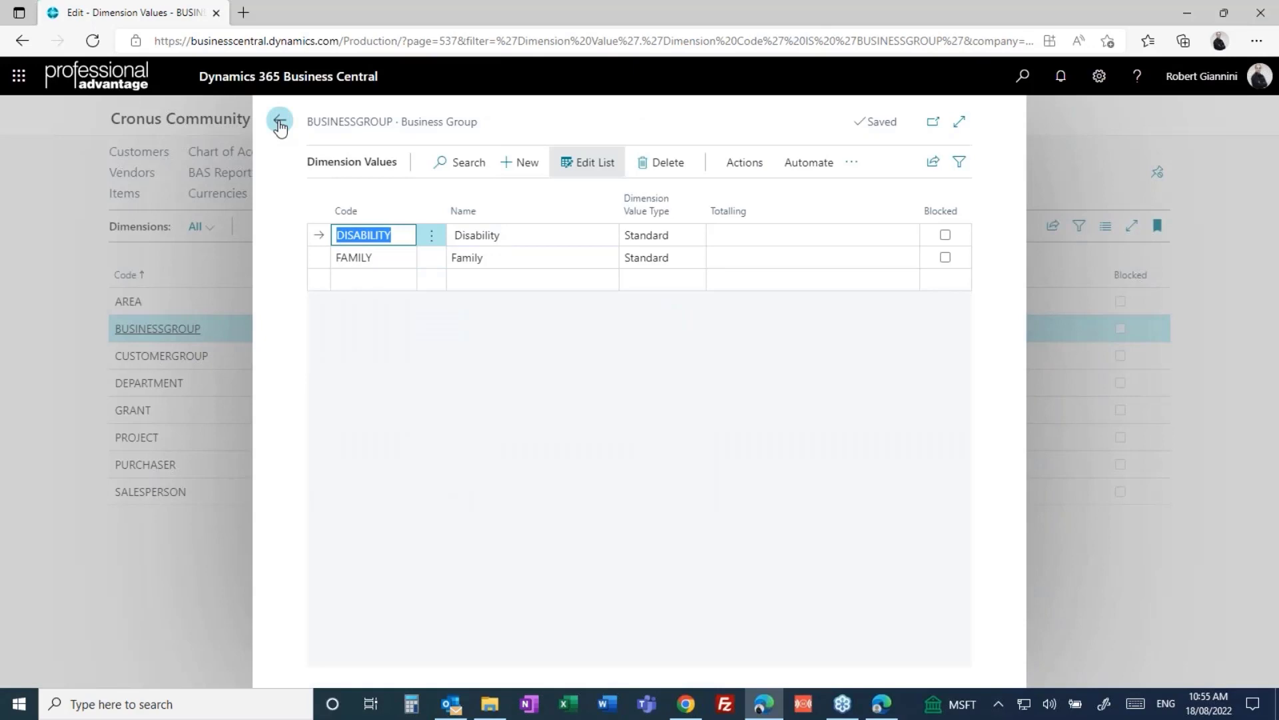
{"action": "left_click", "coordinate": [158, 436]}
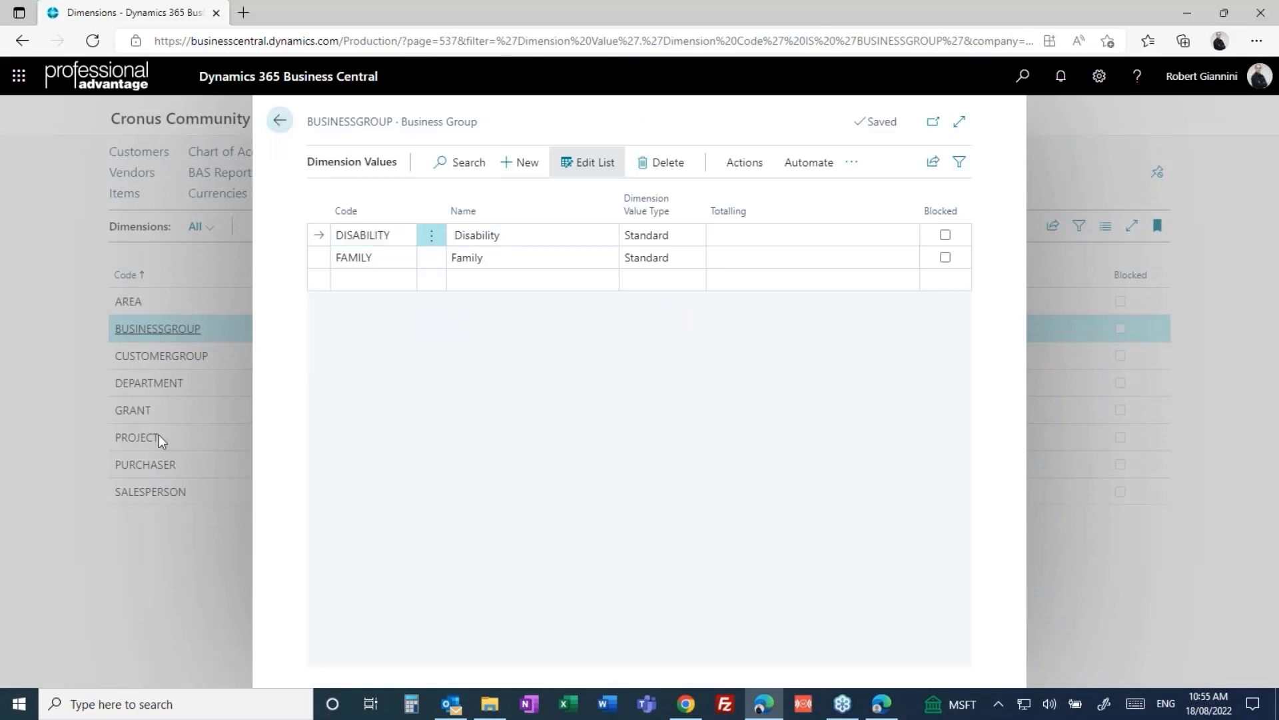
{"action": "left_click", "coordinate": [186, 382]}
{"action": "left_click", "coordinate": [314, 386]}
{"action": "left_click", "coordinate": [568, 228]}
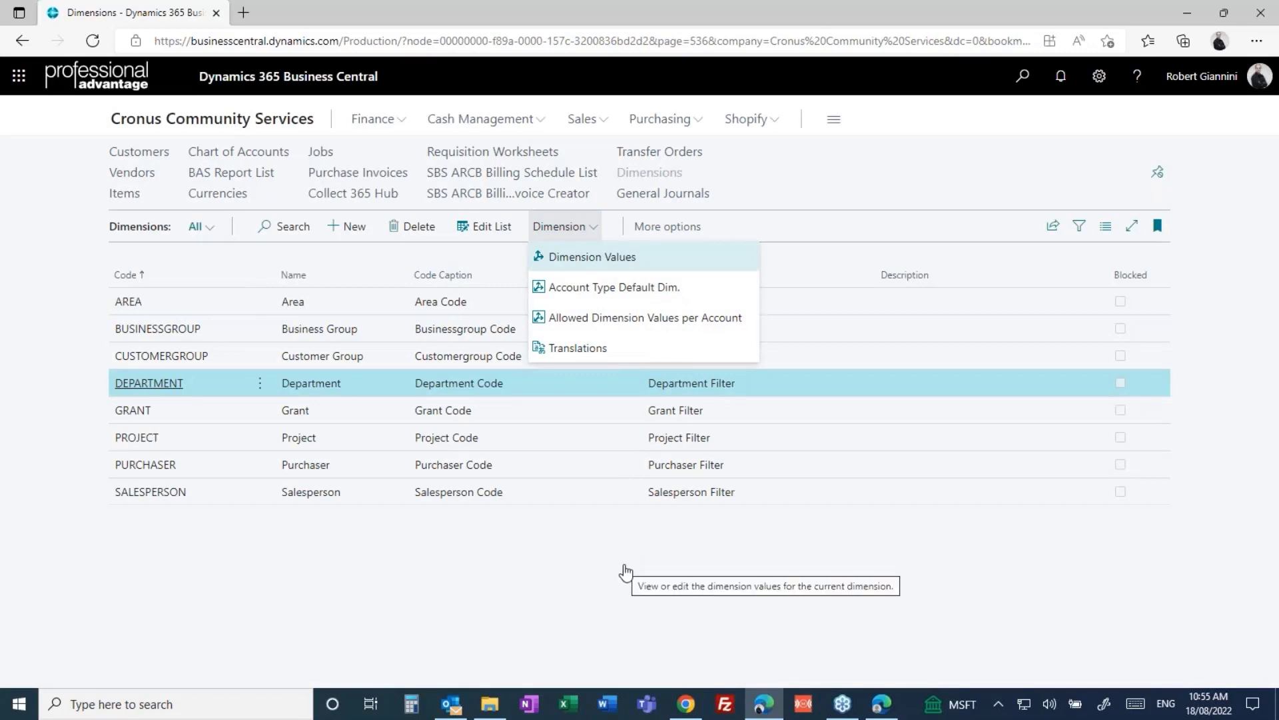
Review the DEPARTMENT values, Accommodation to Parenting Support, and return to Dimensions.
{"action": "key", "text": "Return"}
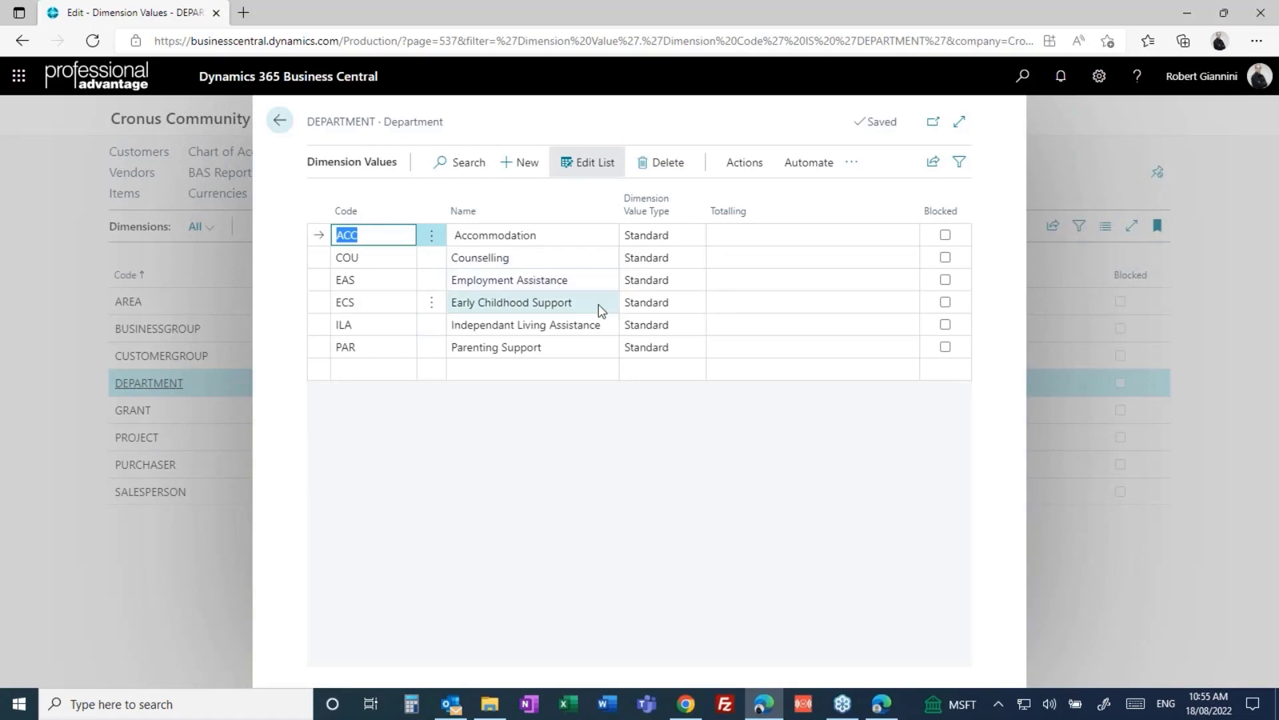
{"action": "left_click", "coordinate": [281, 124]}
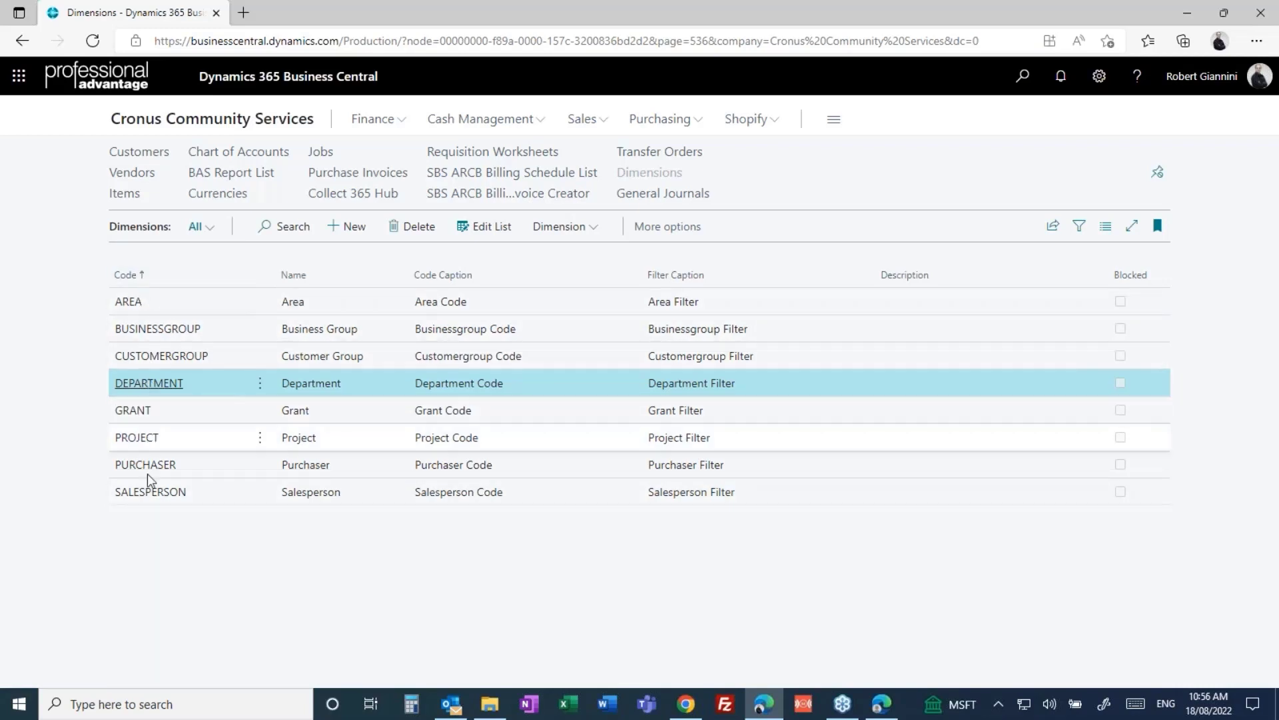
Add GRANT value CHM1036 named 'Coomonwealth Health stage 3', then close back to Dimensions.
{"action": "key", "text": "Down"}
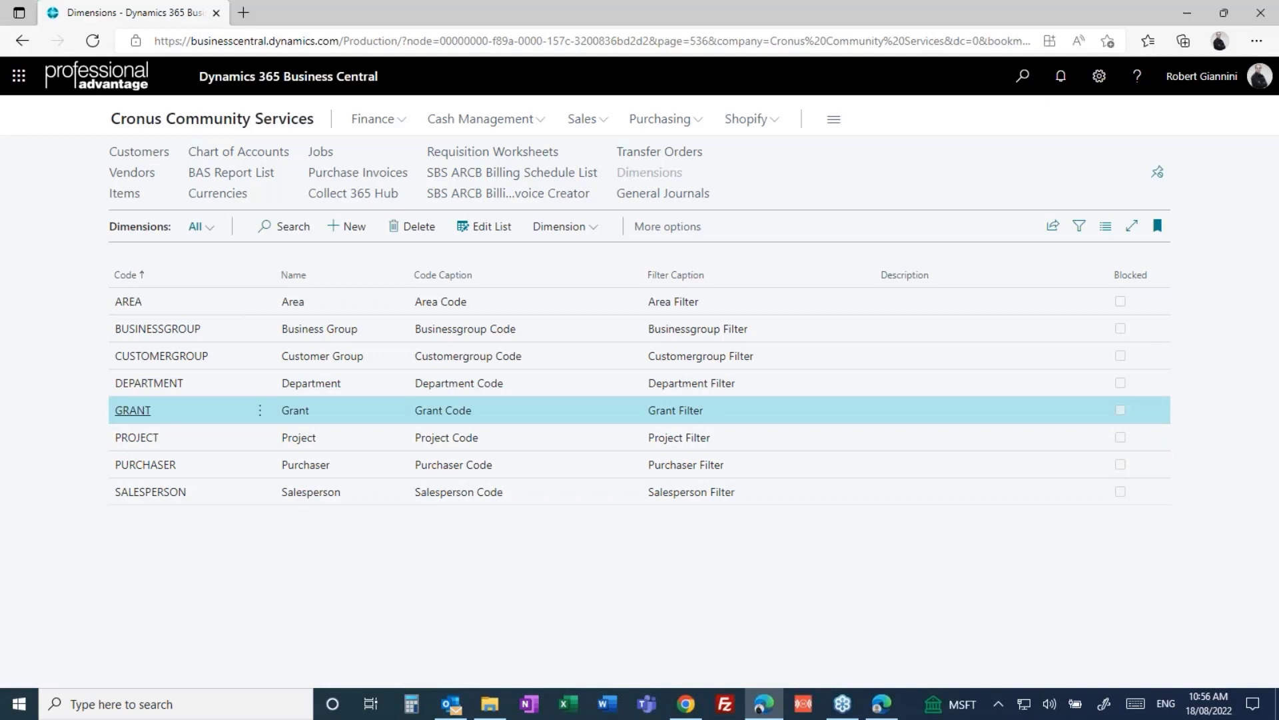
{"action": "left_click", "coordinate": [571, 230]}
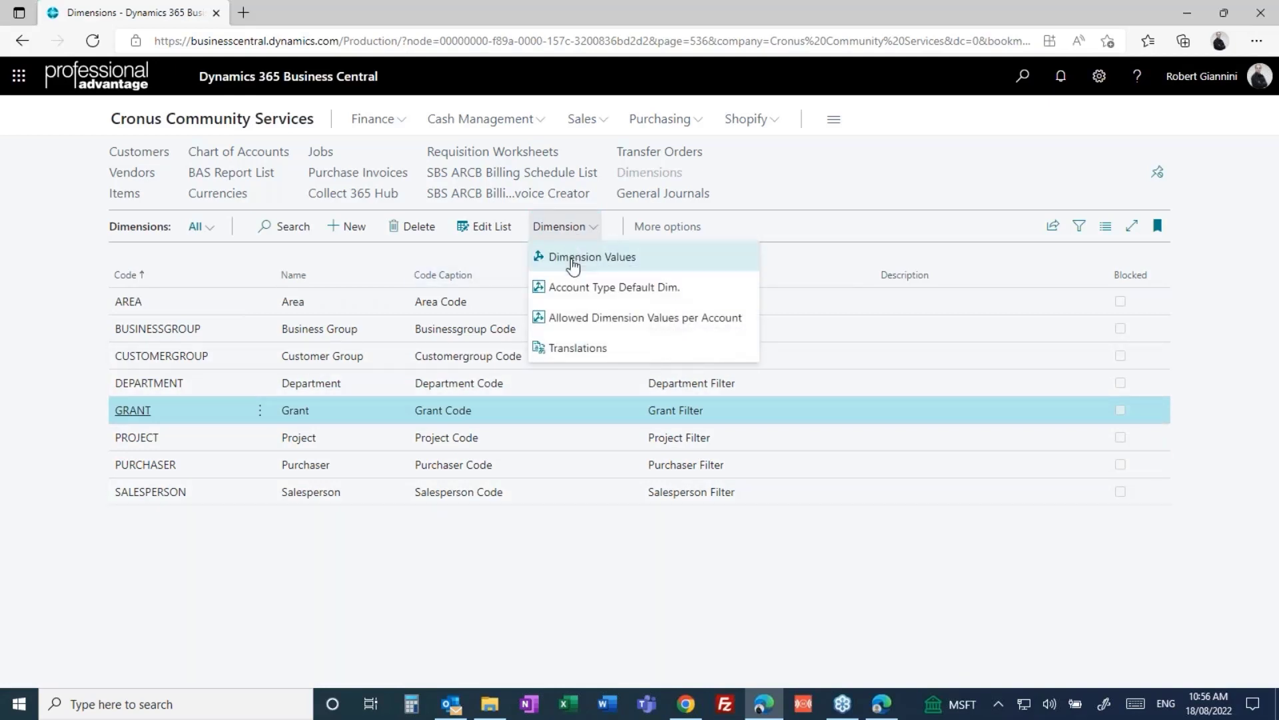
{"action": "key", "text": "Return"}
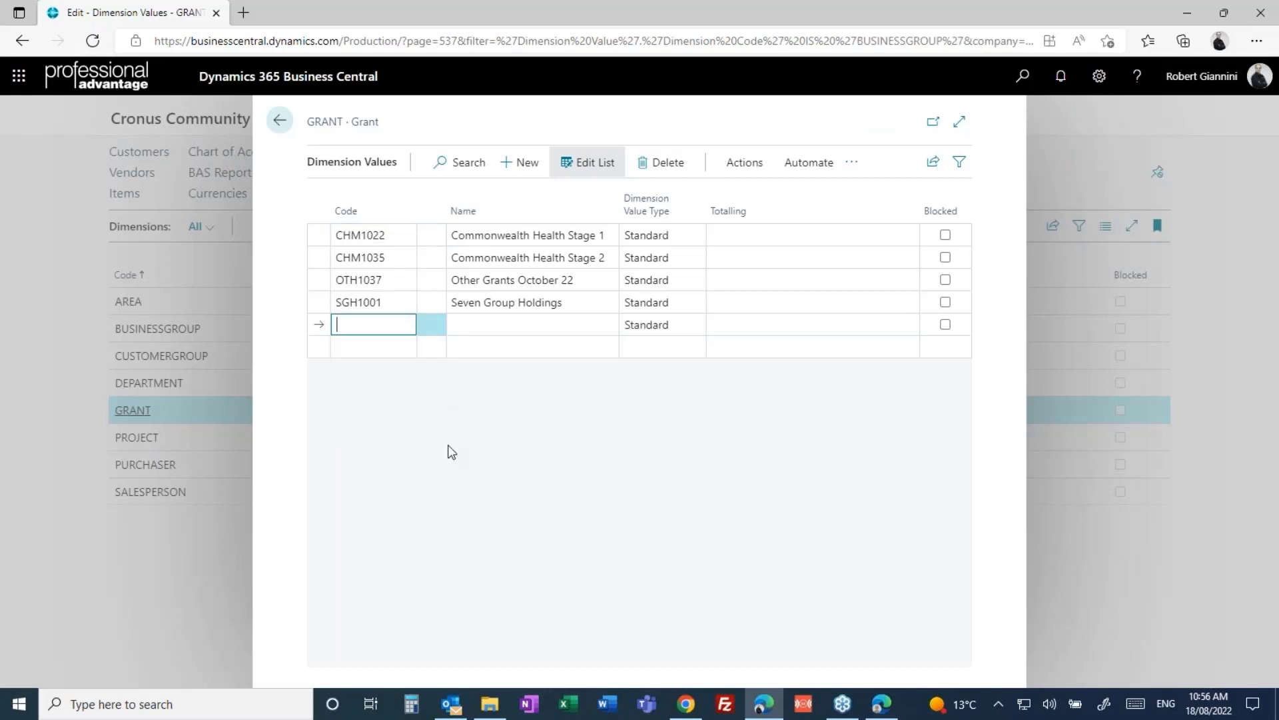
{"action": "type", "text": "chm1036"}
{"action": "key", "text": "Tab"}
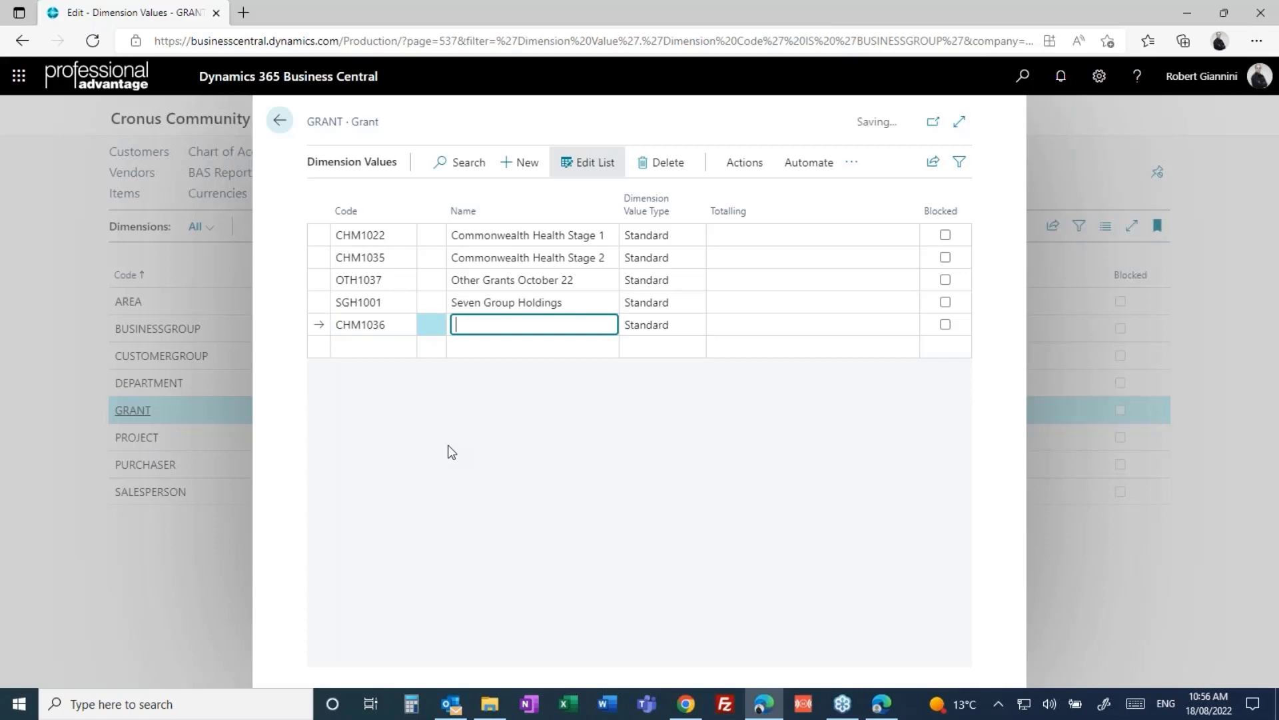
{"action": "type", "text": "Coomonwealth "}
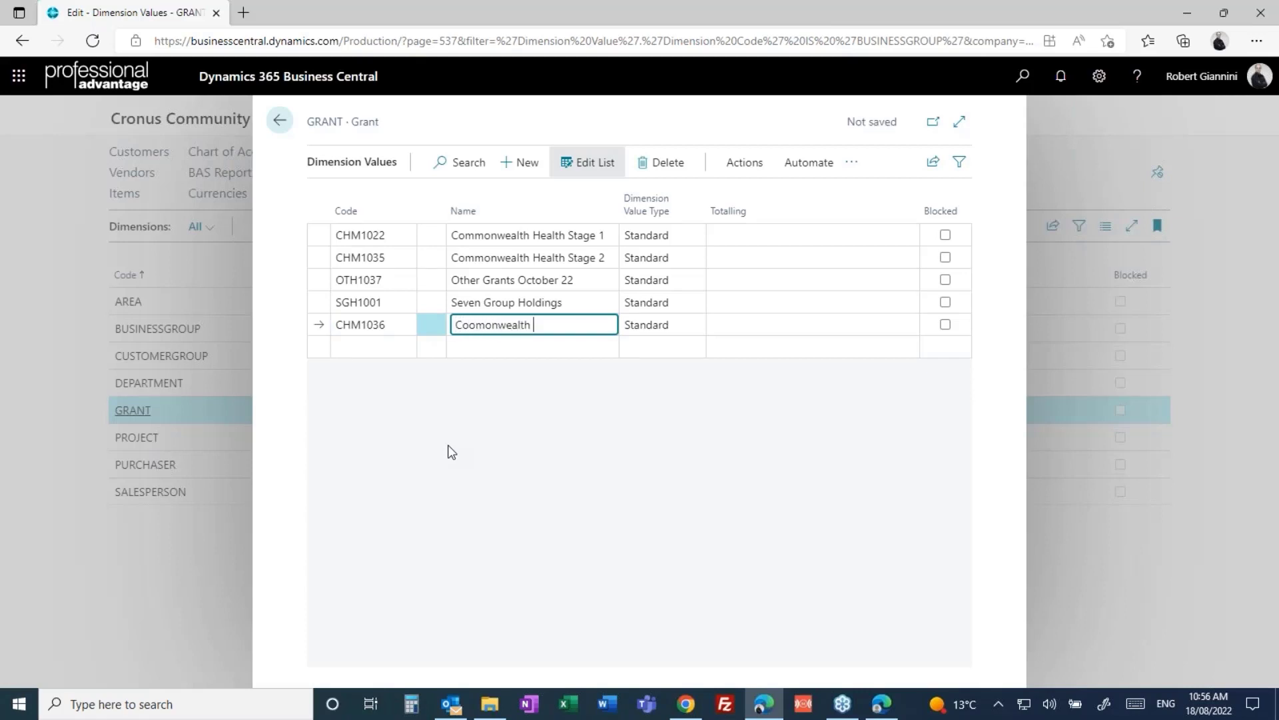
{"action": "type", "text": "Health stage 3"}
{"action": "key", "text": "Tab"}
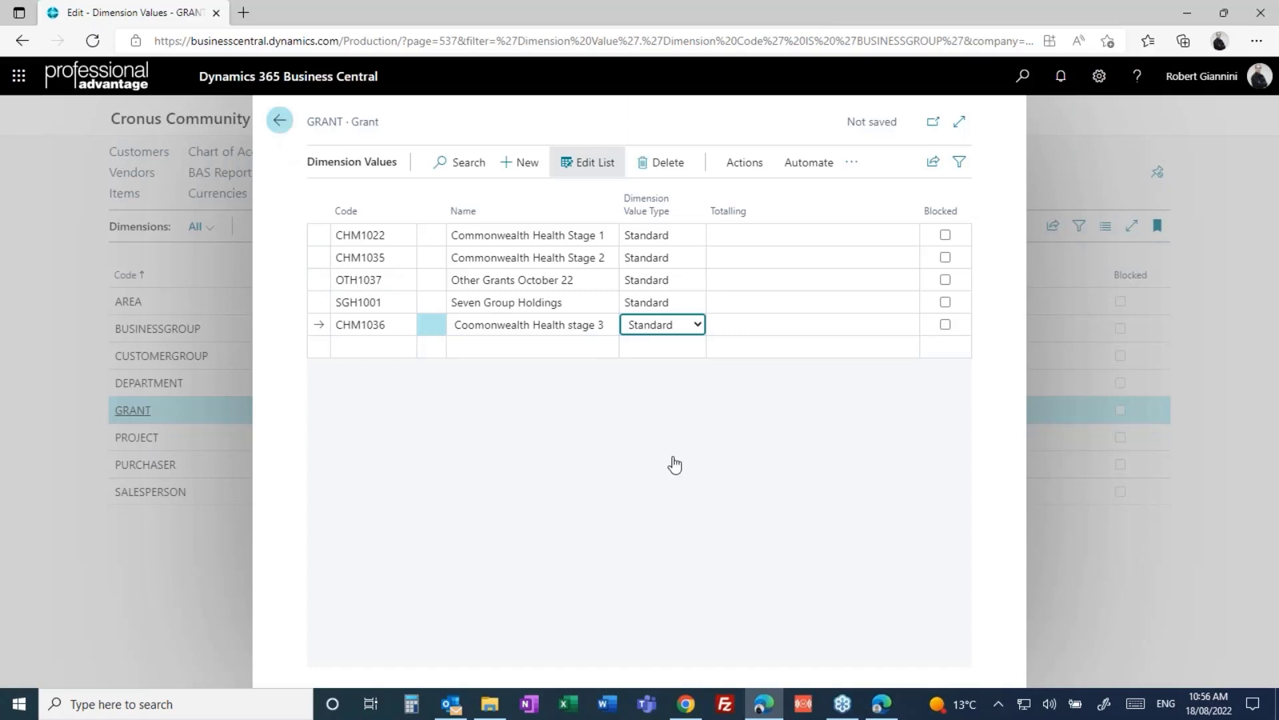
{"action": "key", "text": "Escape"}
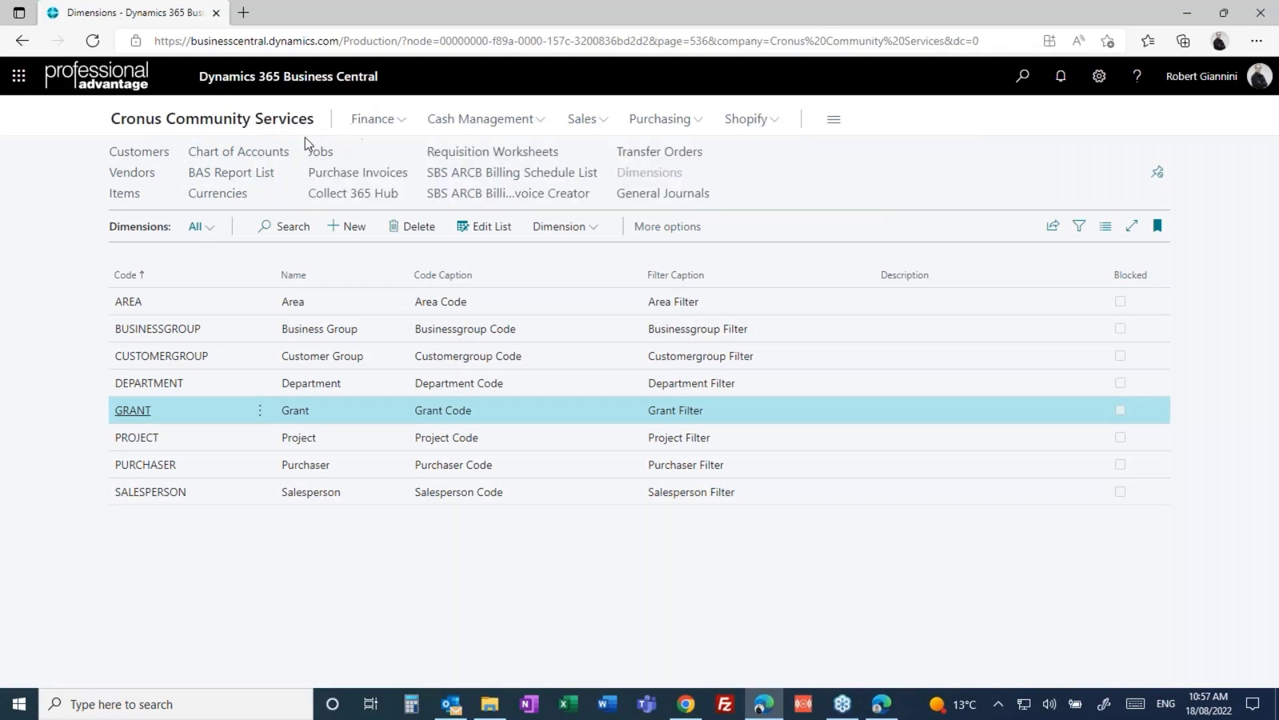
In General Journals, set the line's account to 8640 Miscellaneous via a 'misc' lookup.
{"action": "left_click", "coordinate": [661, 198]}
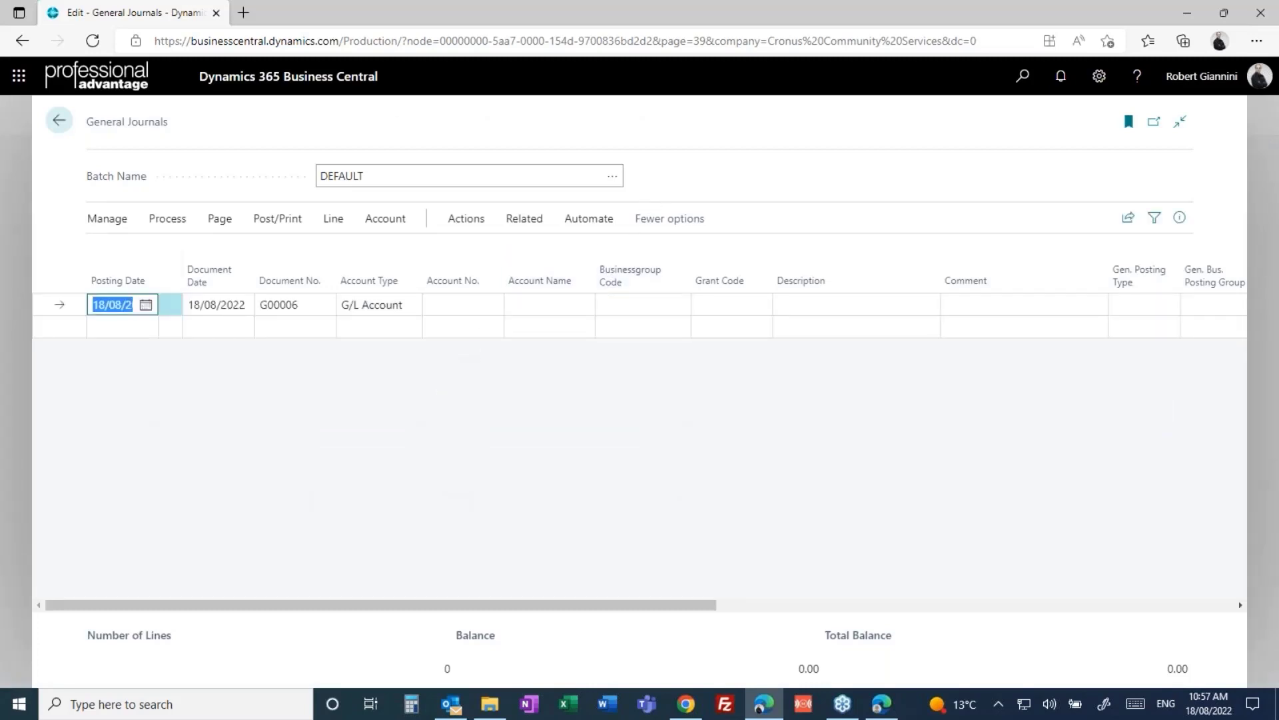
{"action": "key", "text": "Tab"}
{"action": "key", "text": "Tab"}
{"action": "key", "text": "Tab"}
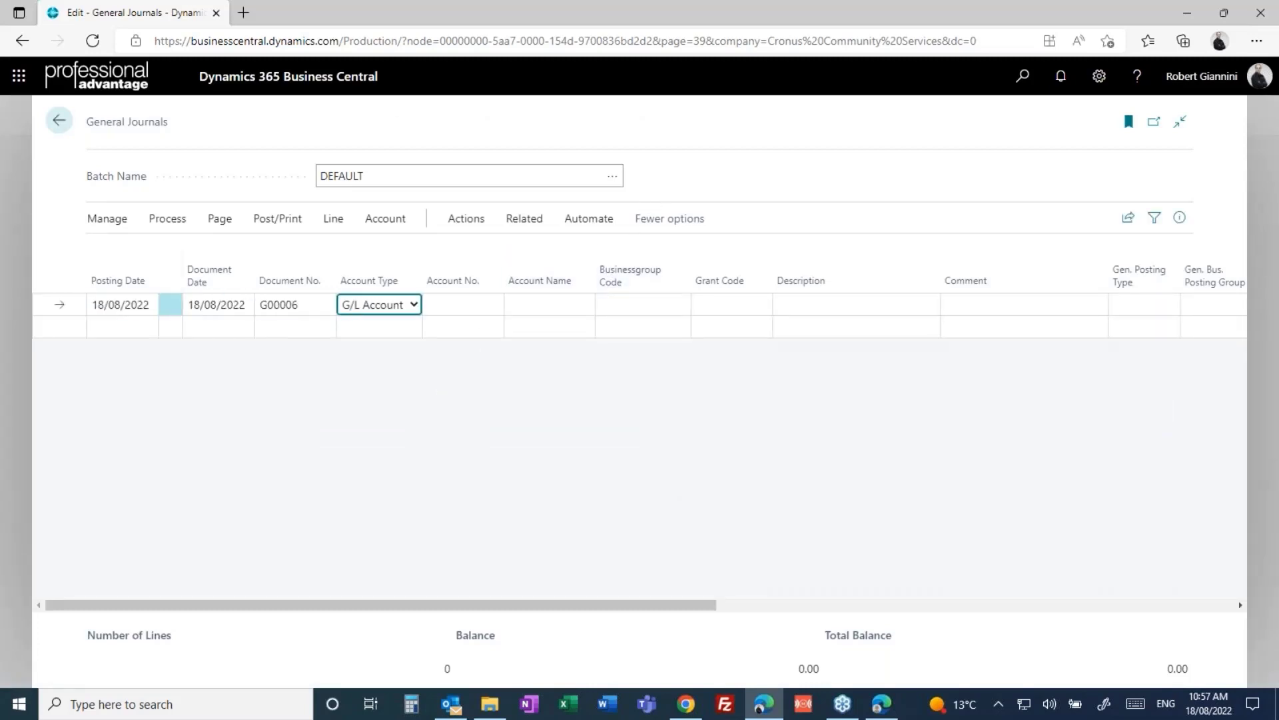
{"action": "key", "text": "Tab"}
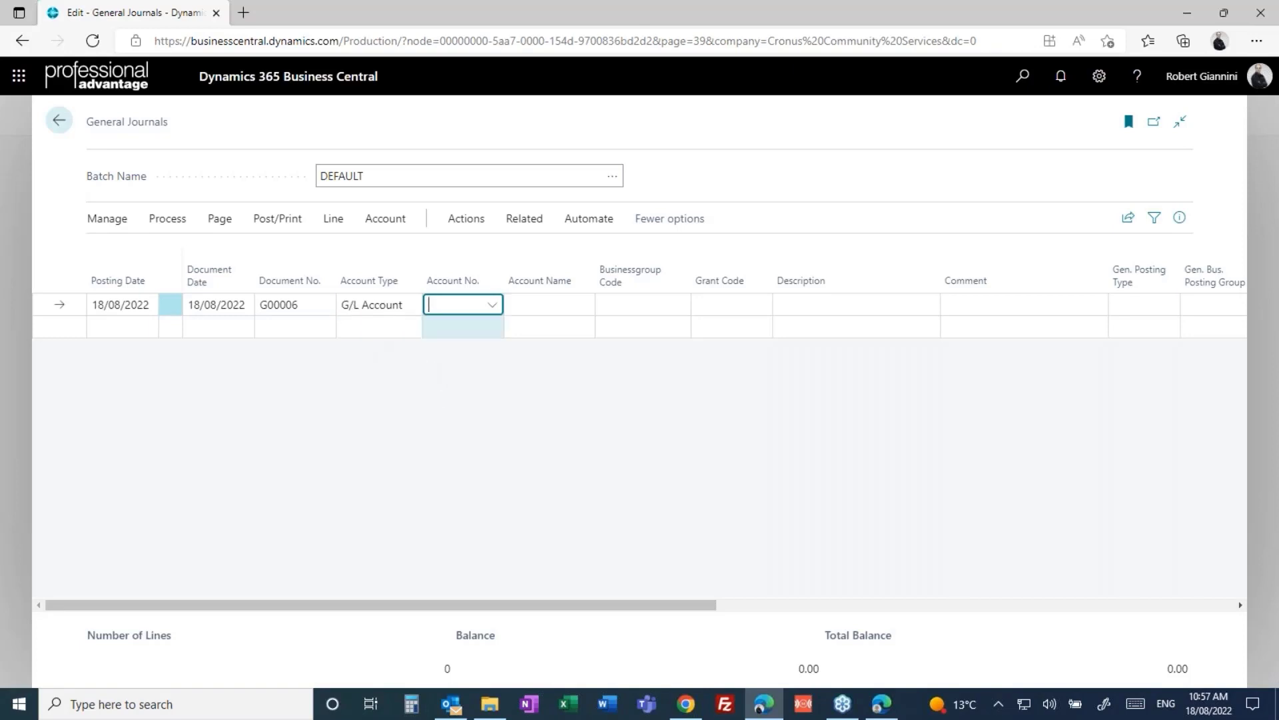
{"action": "type", "text": "misc"}
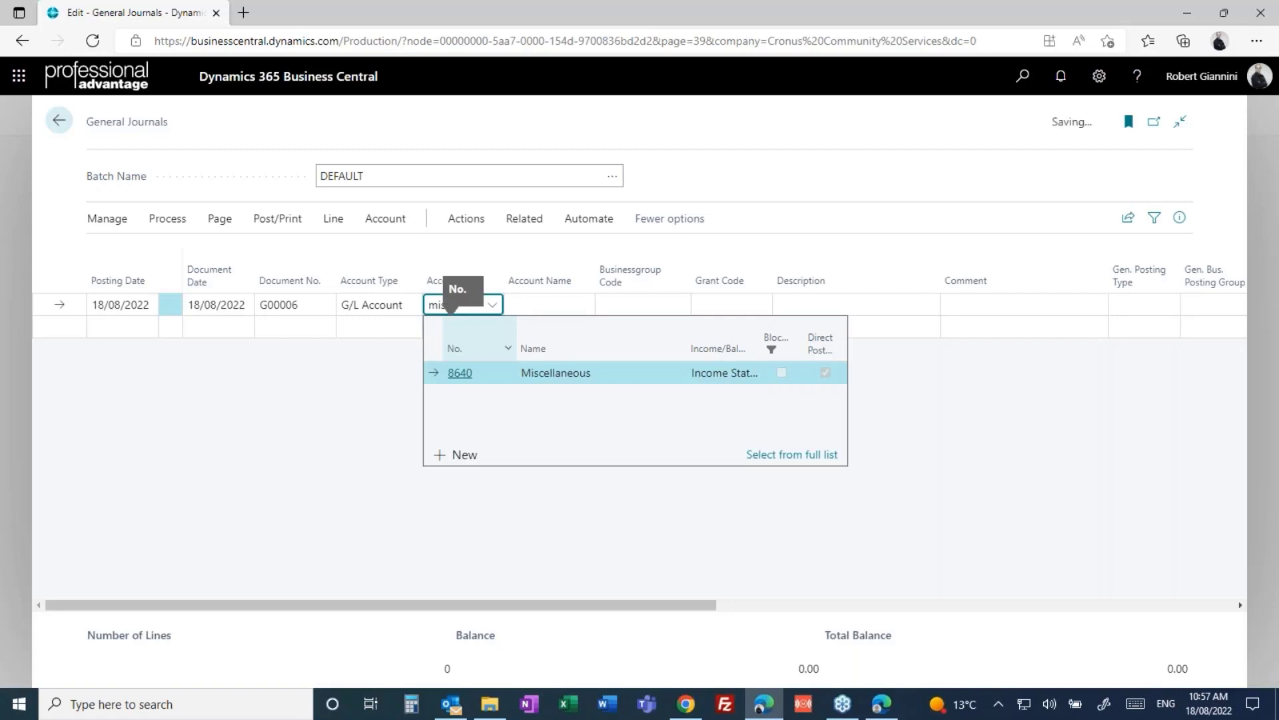
{"action": "key", "text": "Tab"}
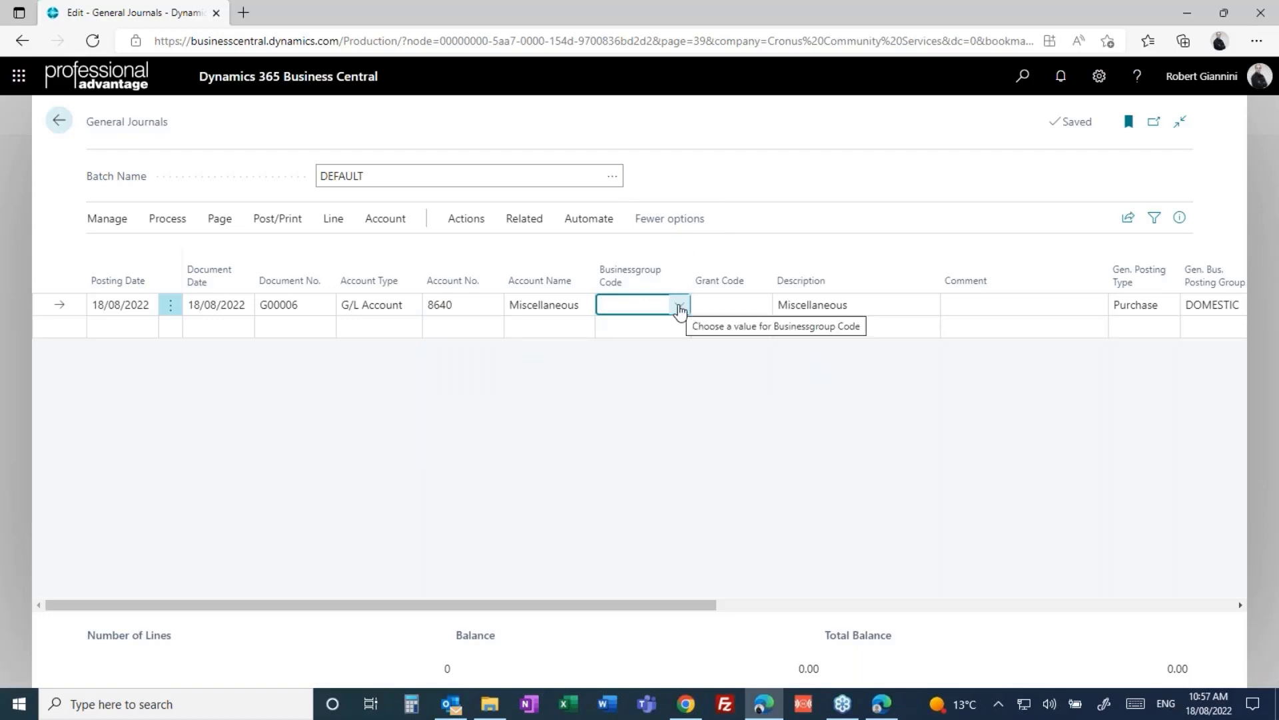
Tag the journal line with business group DISABILITY and grant CHM1022.
{"action": "left_click", "coordinate": [680, 307]}
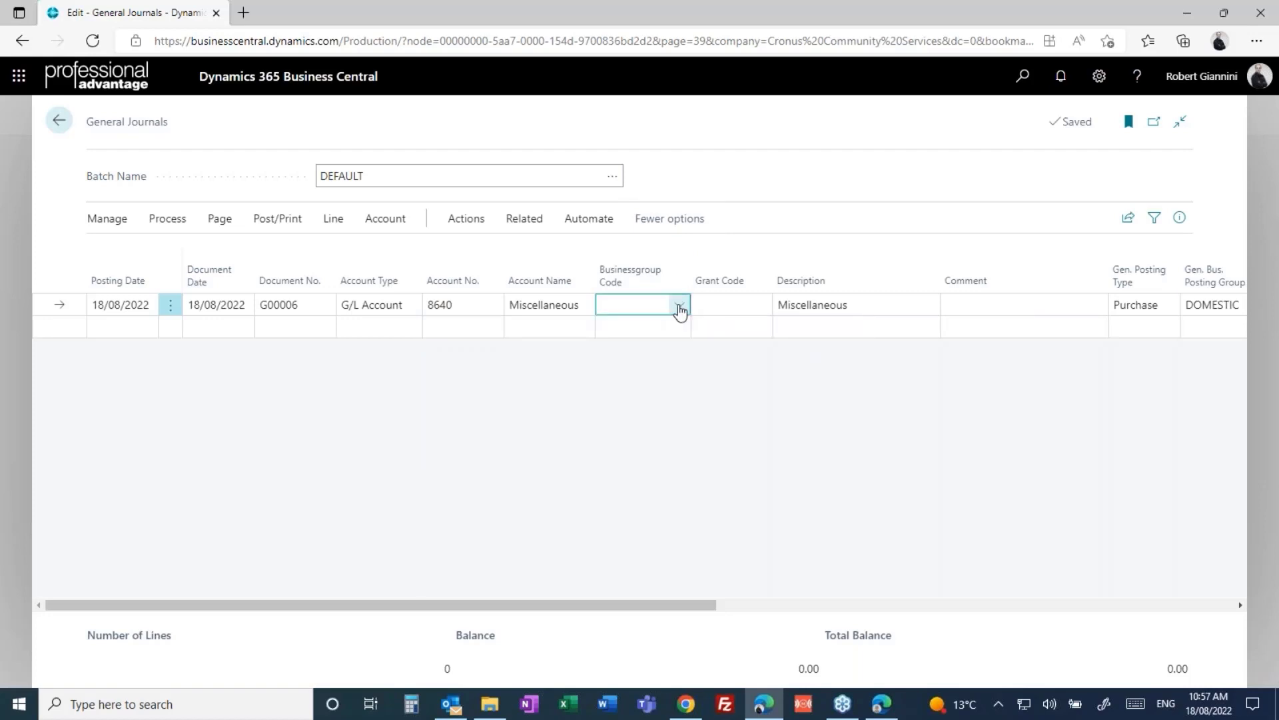
{"action": "left_click", "coordinate": [678, 375]}
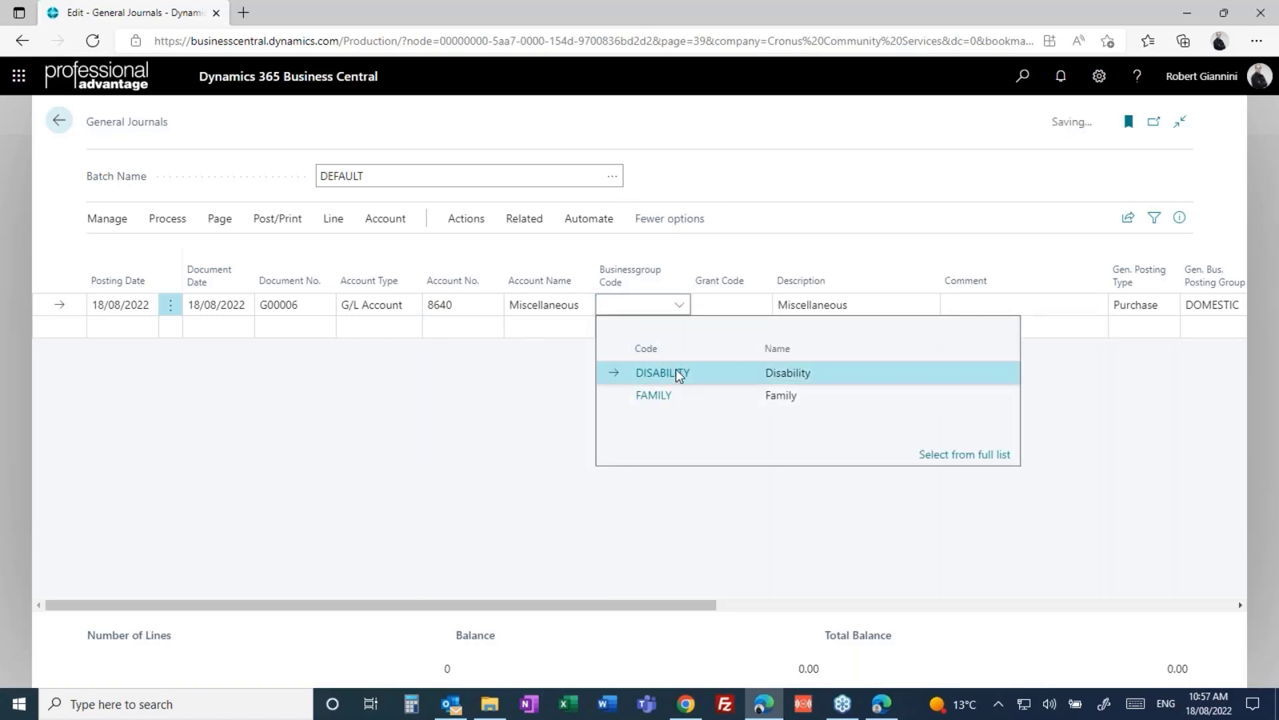
{"action": "left_click", "coordinate": [715, 307]}
{"action": "left_click", "coordinate": [758, 306]}
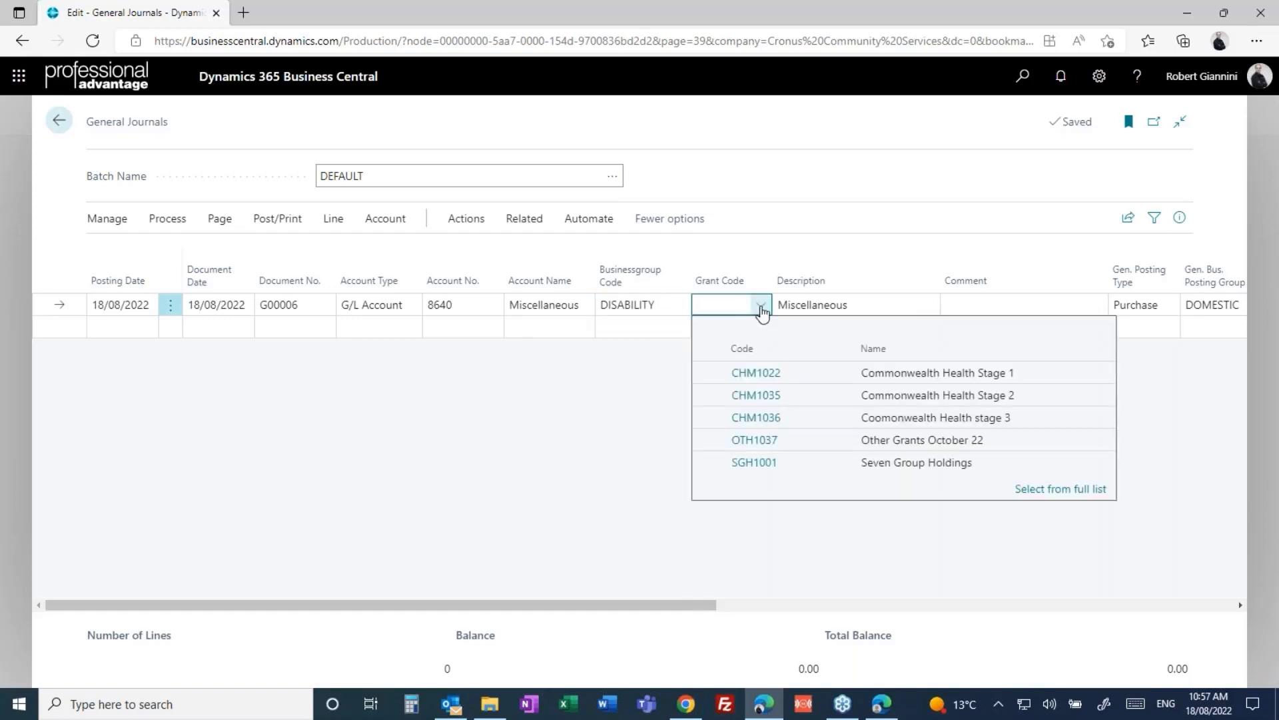
{"action": "left_click", "coordinate": [756, 372]}
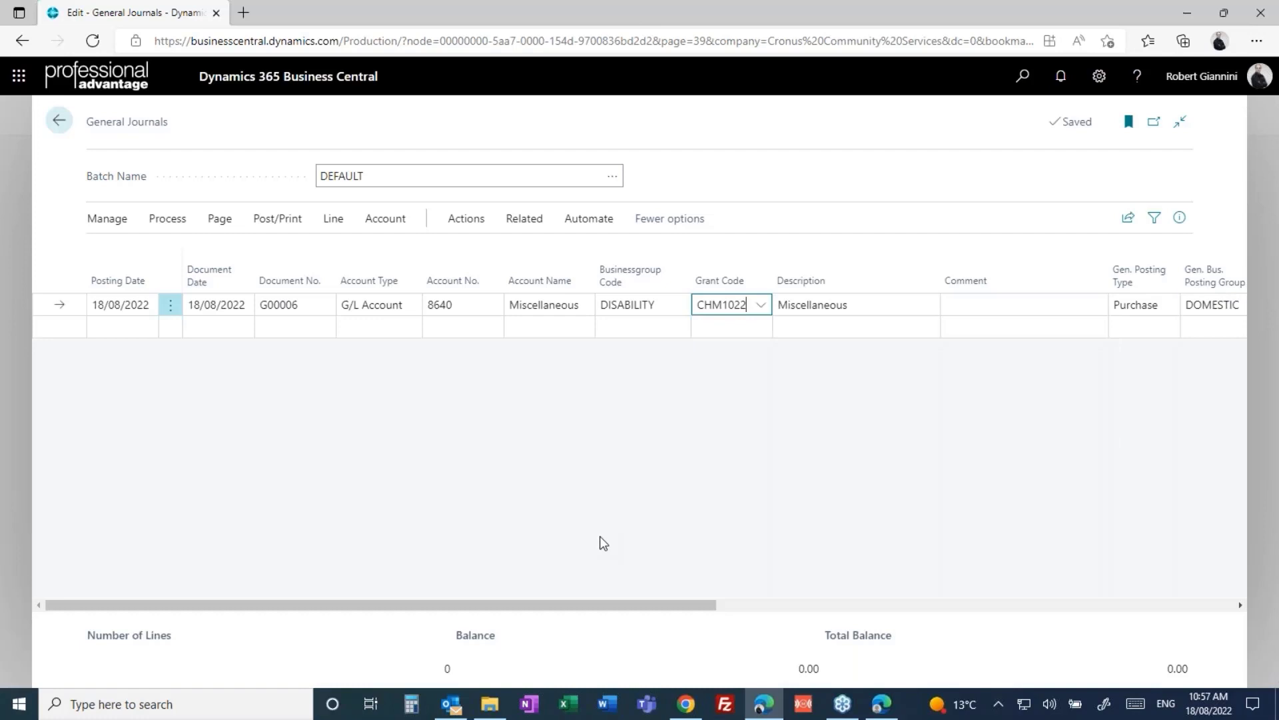
Clear the line's general posting type and DOMESTIC and MISC posting groups.
{"action": "key", "text": "Return"}
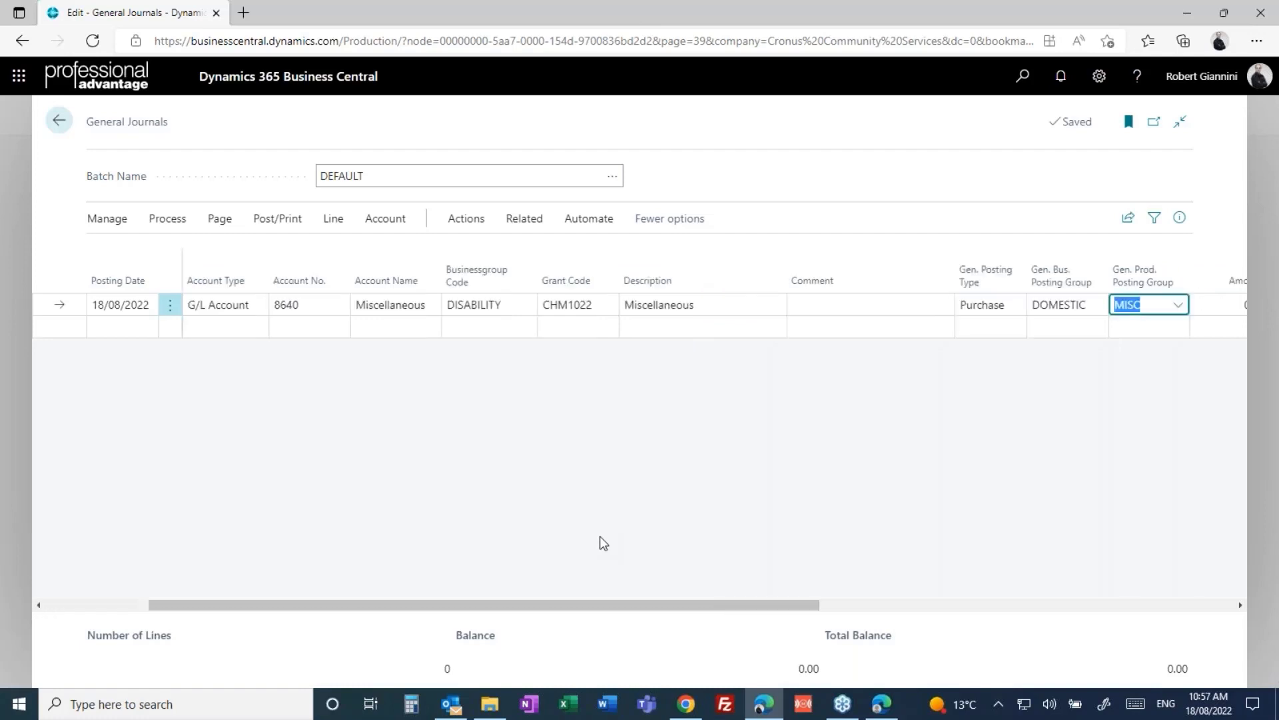
{"action": "key", "text": "Return"}
{"action": "key", "text": "shift+Tab"}
{"action": "key", "text": "shift+Tab"}
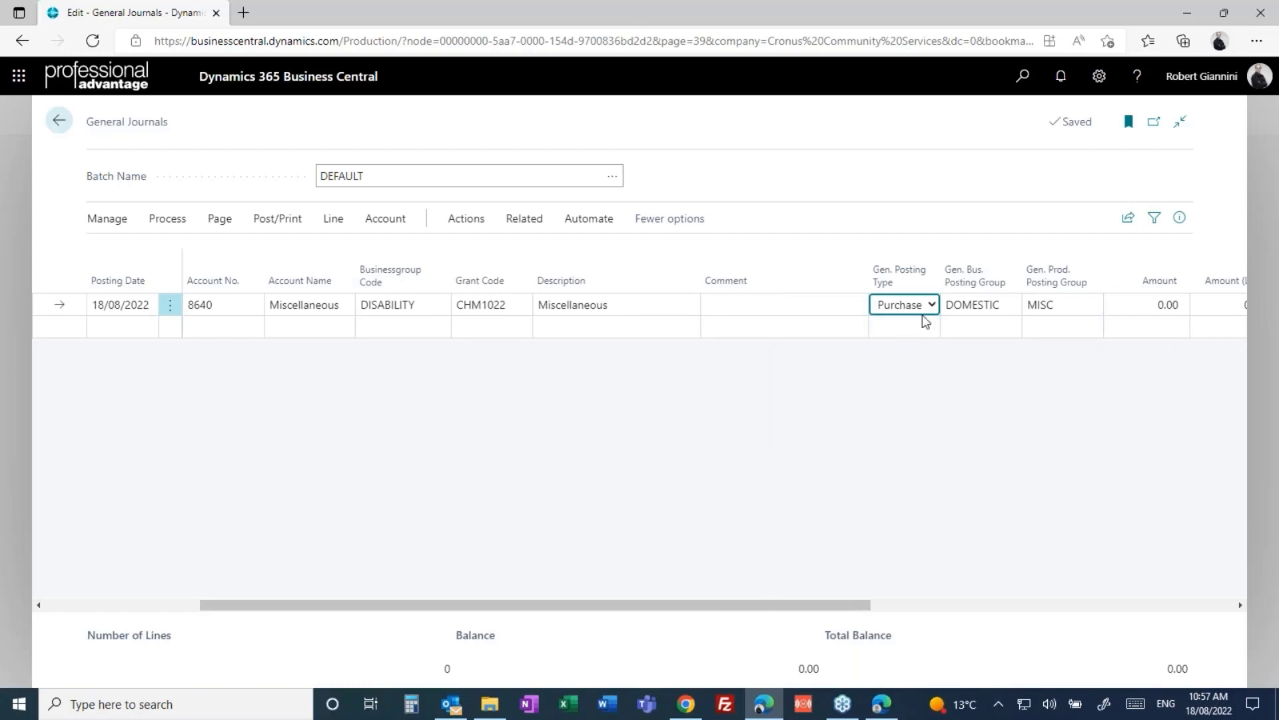
{"action": "left_click", "coordinate": [922, 310]}
{"action": "left_click", "coordinate": [918, 326]}
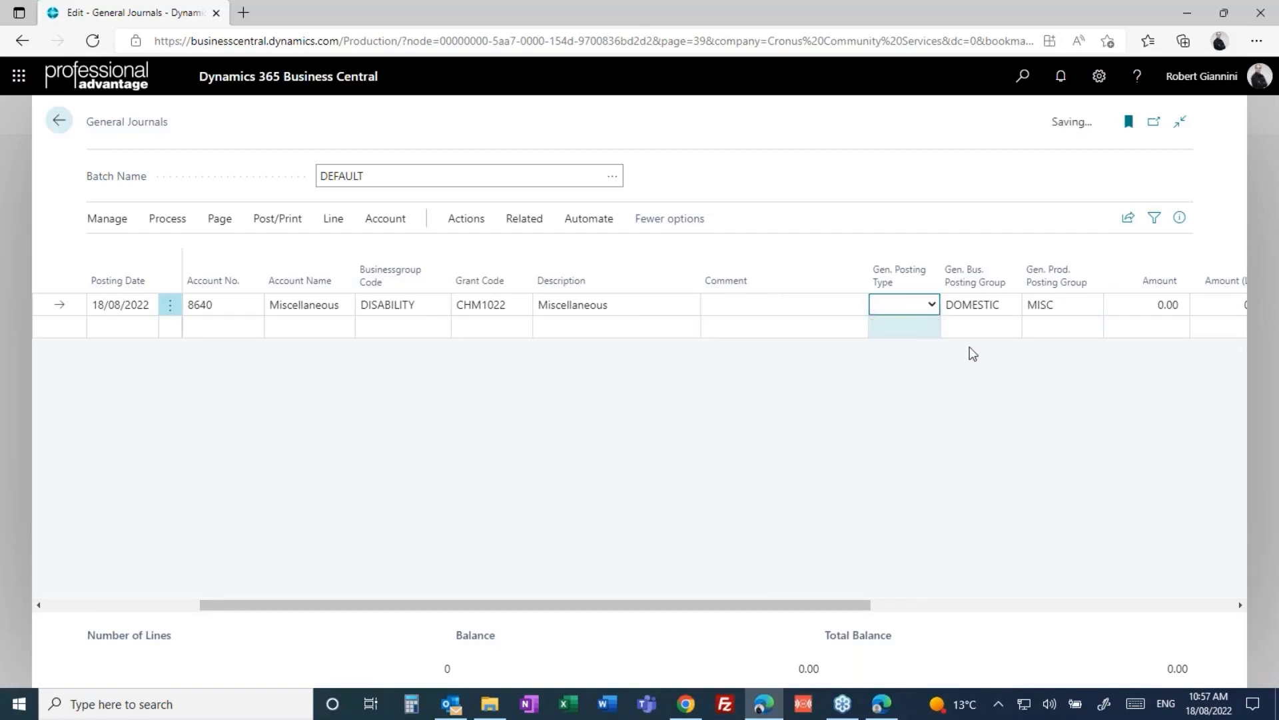
{"action": "key", "text": "Tab"}
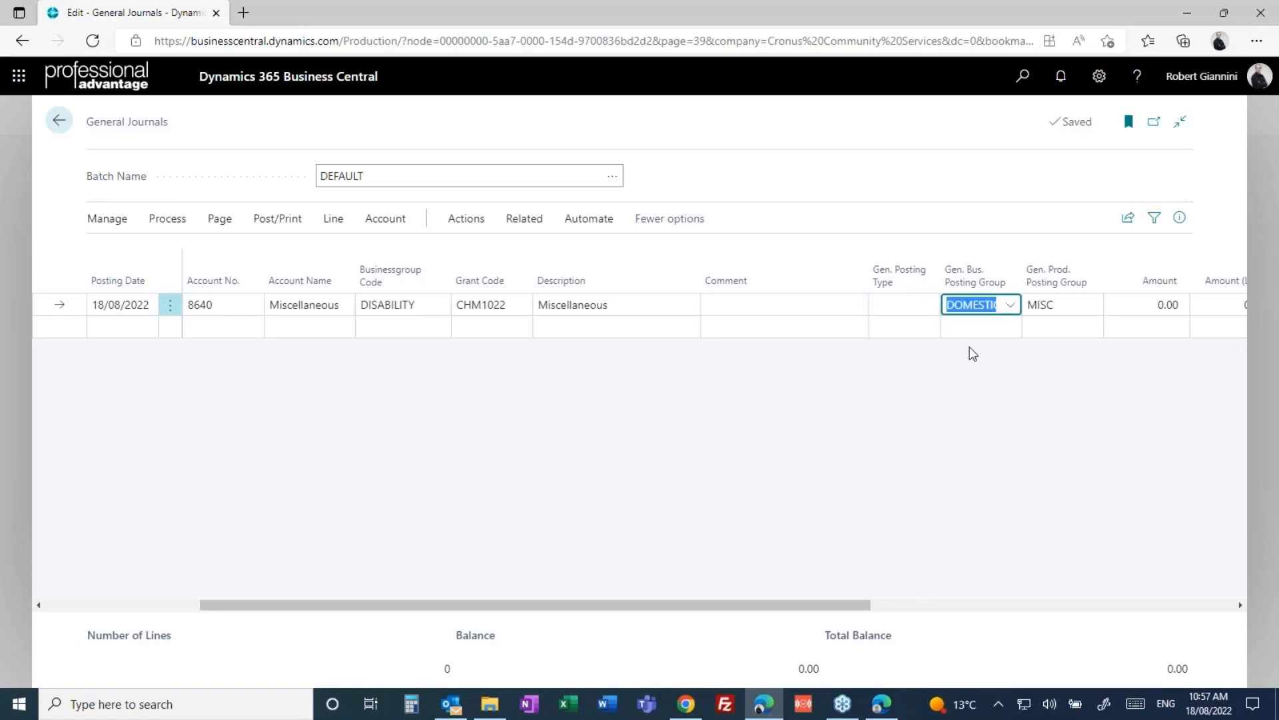
{"action": "key", "text": "Delete"}
{"action": "key", "text": "Tab"}
{"action": "key", "text": "Delete"}
{"action": "key", "text": "Tab"}
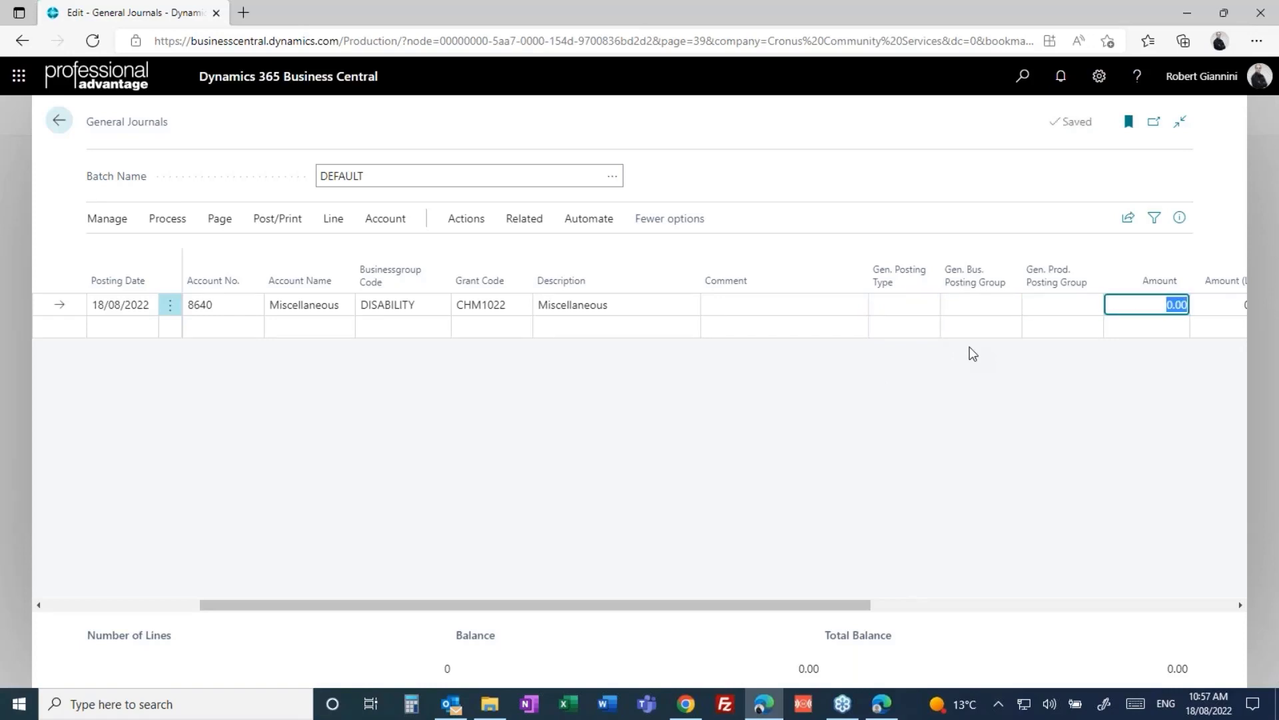
Enter amount 100.00 balanced against G/L account 5492 WHT Prepaid.
{"action": "type", "text": "100"}
{"action": "key", "text": "Tab"}
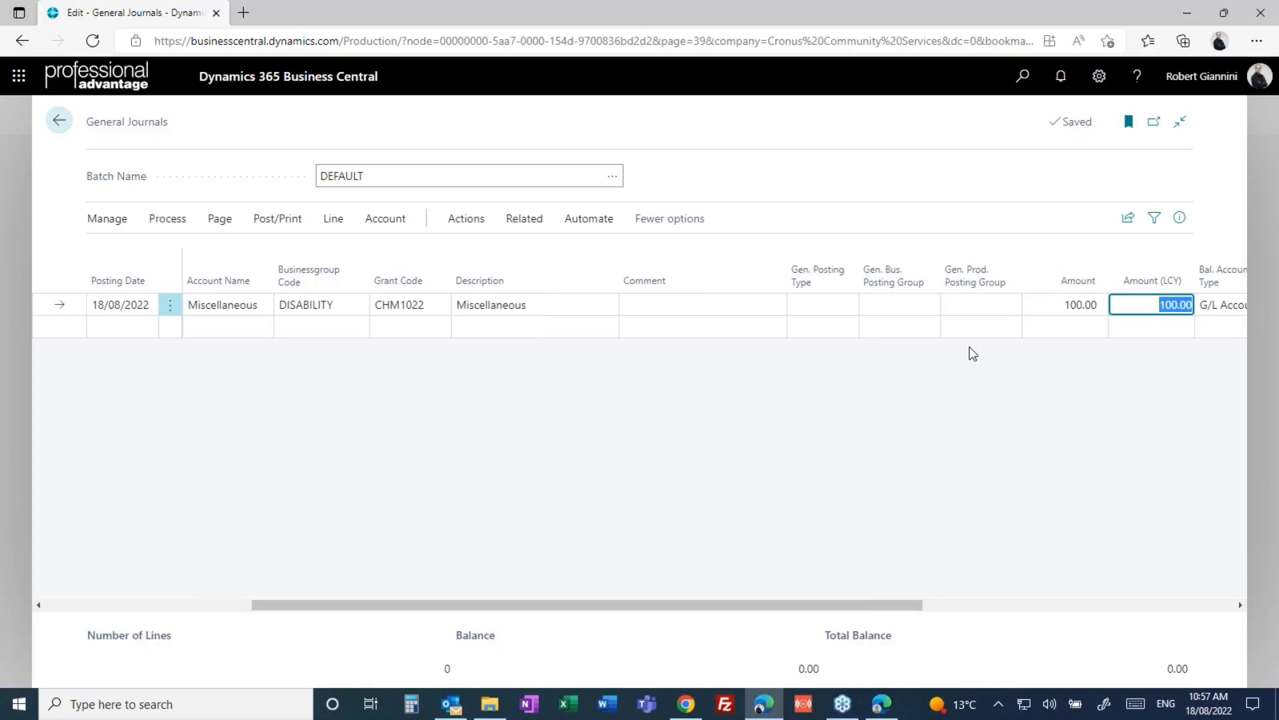
{"action": "key", "text": "Tab"}
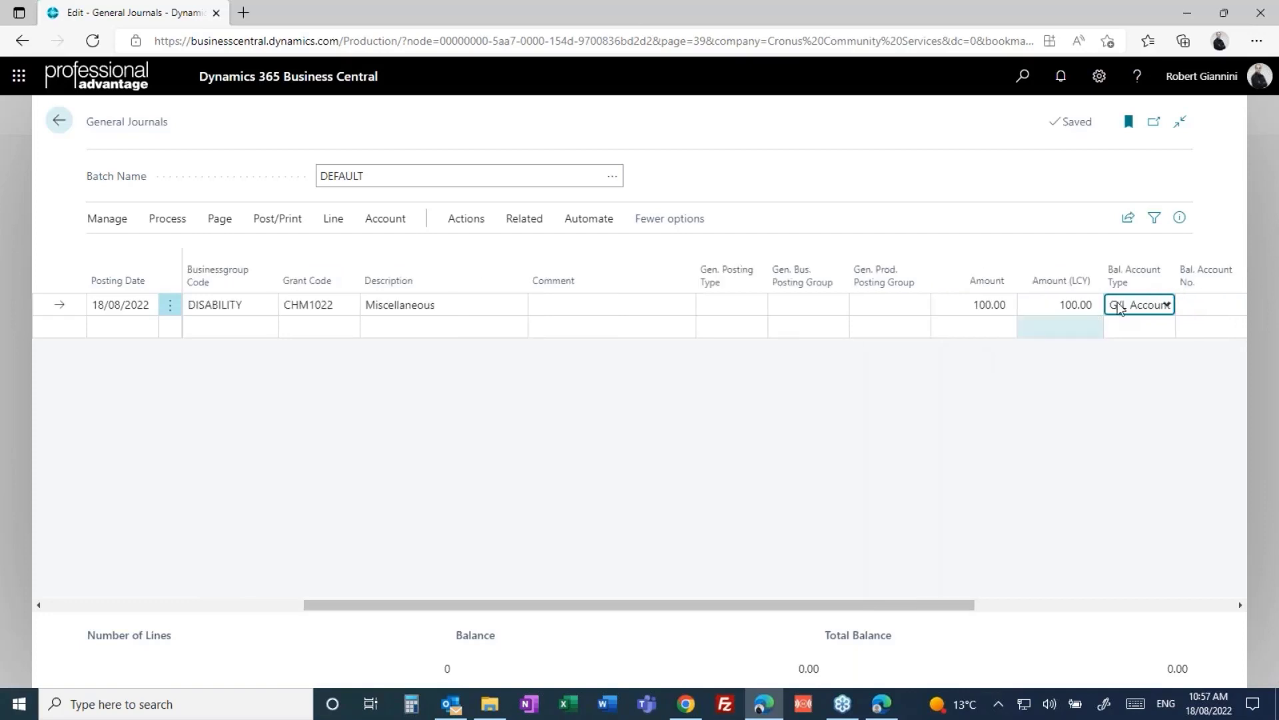
{"action": "key", "text": "Tab"}
{"action": "type", "text": "prep"}
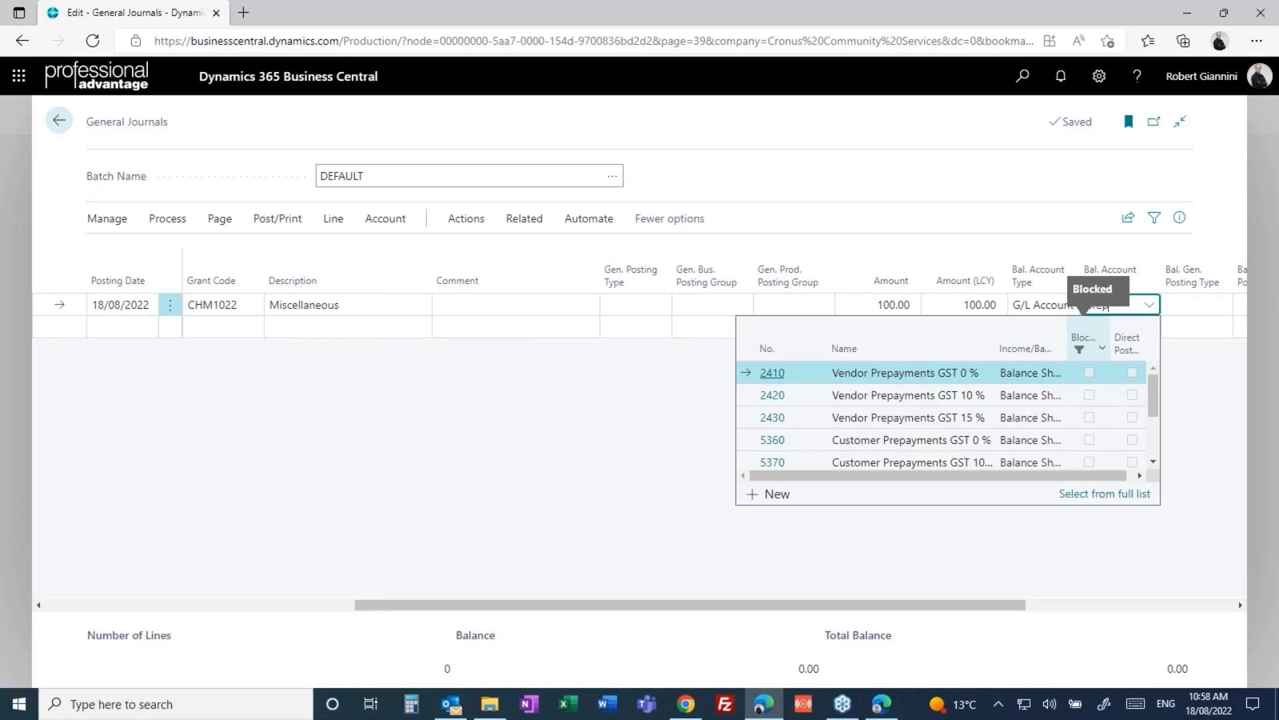
{"action": "key", "text": "Down"}
{"action": "key", "text": "Down"}
{"action": "key", "text": "Down"}
{"action": "key", "text": "Down"}
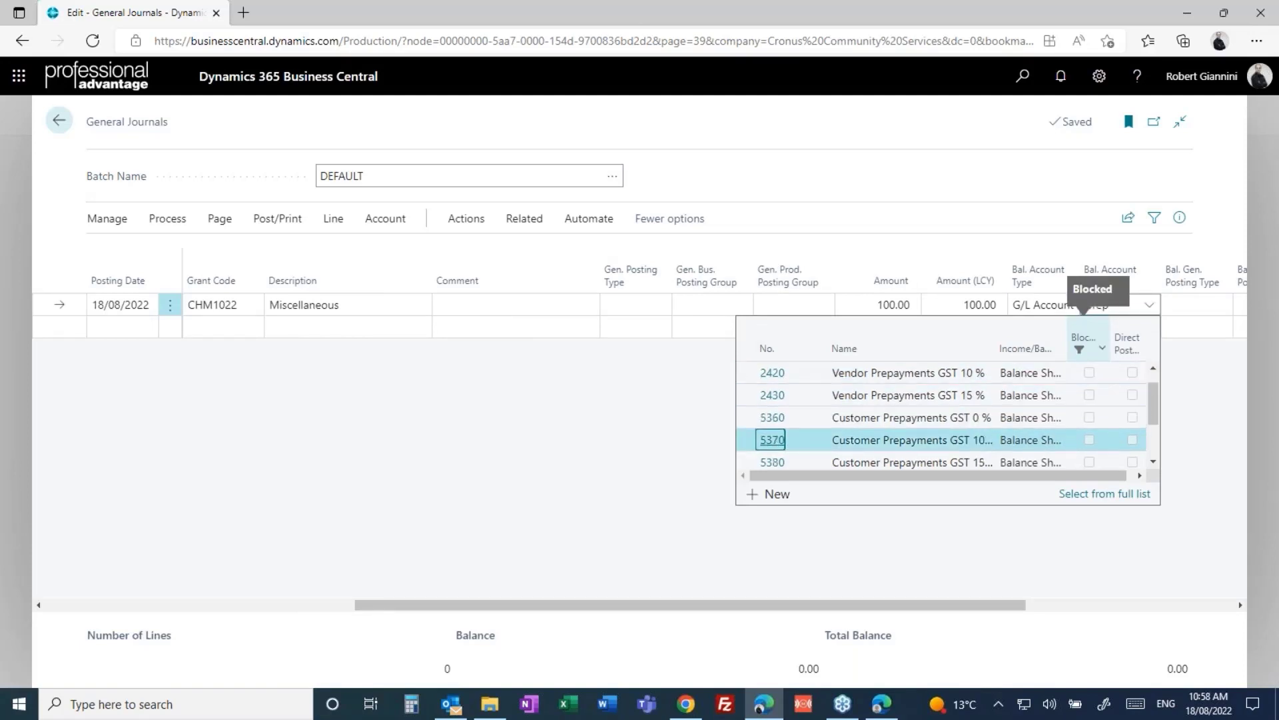
{"action": "key", "text": "Down"}
{"action": "key", "text": "Down"}
{"action": "key", "text": "Down"}
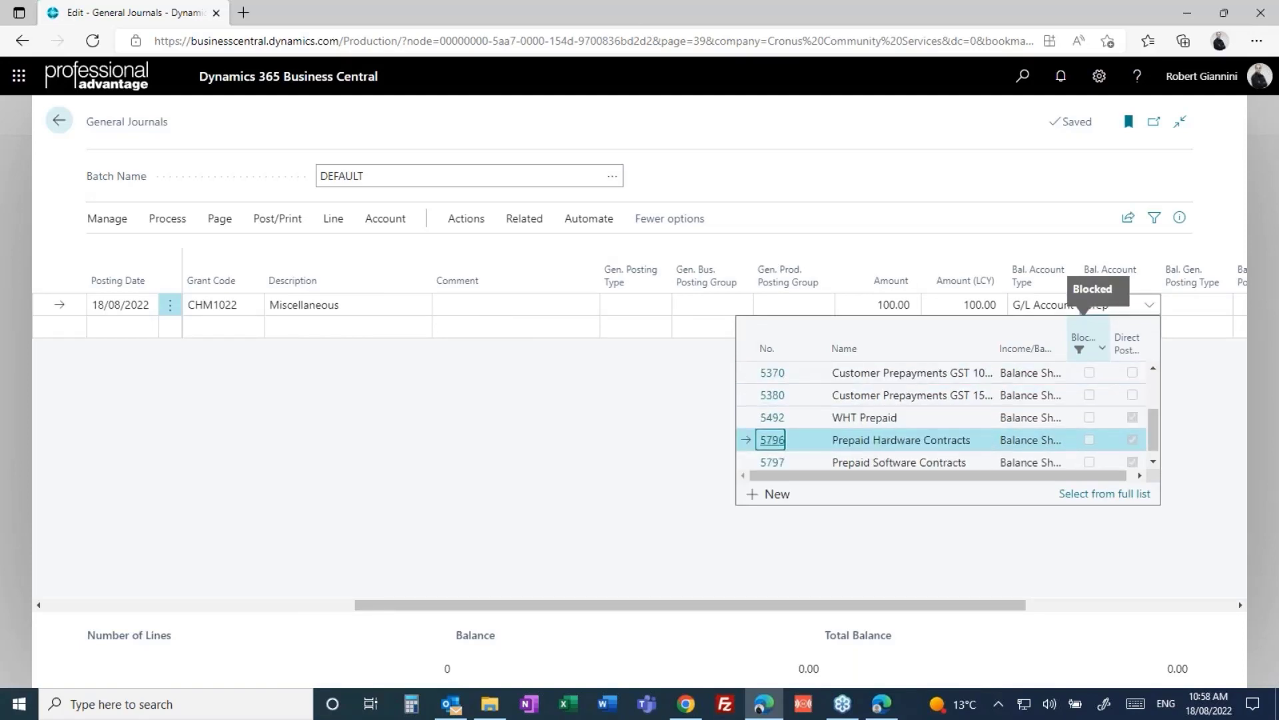
{"action": "key", "text": "Up"}
{"action": "key", "text": "Tab"}
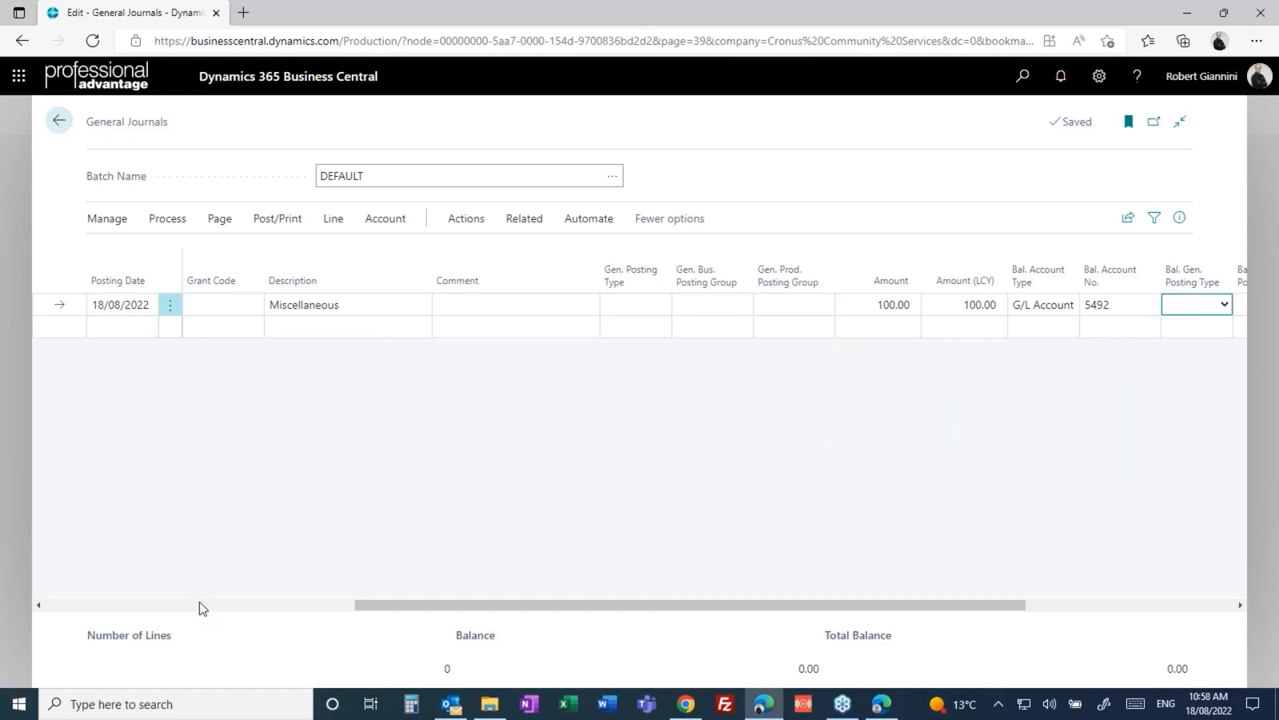
Re-enter Businessgroup Code DISABILITY and Grant Code CHM1022 on the 8640 journal line.
{"action": "left_click", "coordinate": [201, 605]}
{"action": "left_click", "coordinate": [663, 304]}
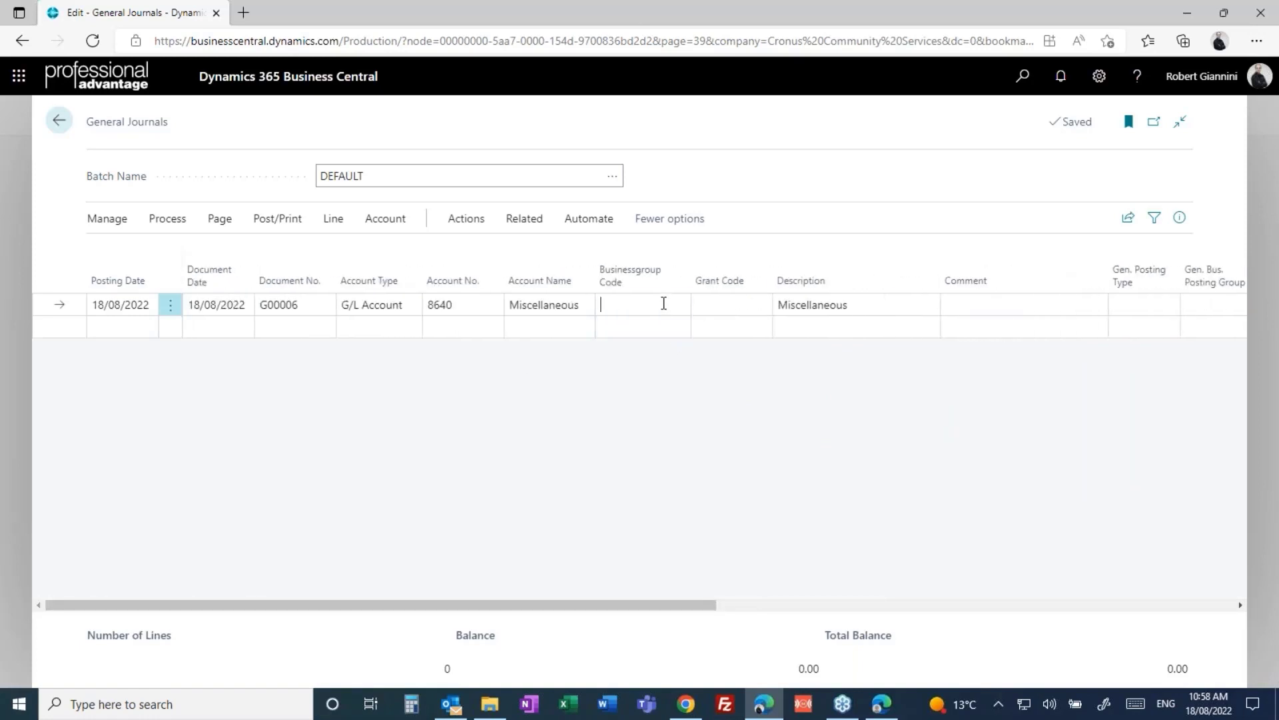
{"action": "left_click", "coordinate": [666, 372]}
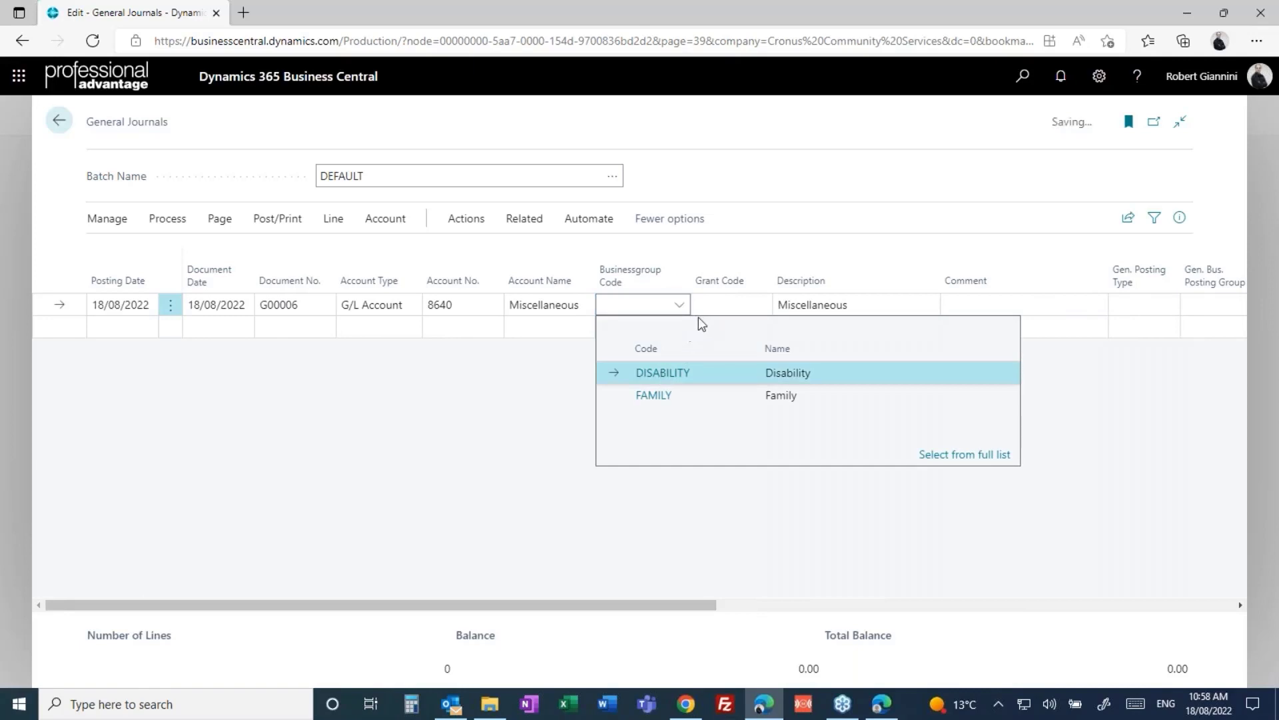
{"action": "left_click", "coordinate": [759, 306]}
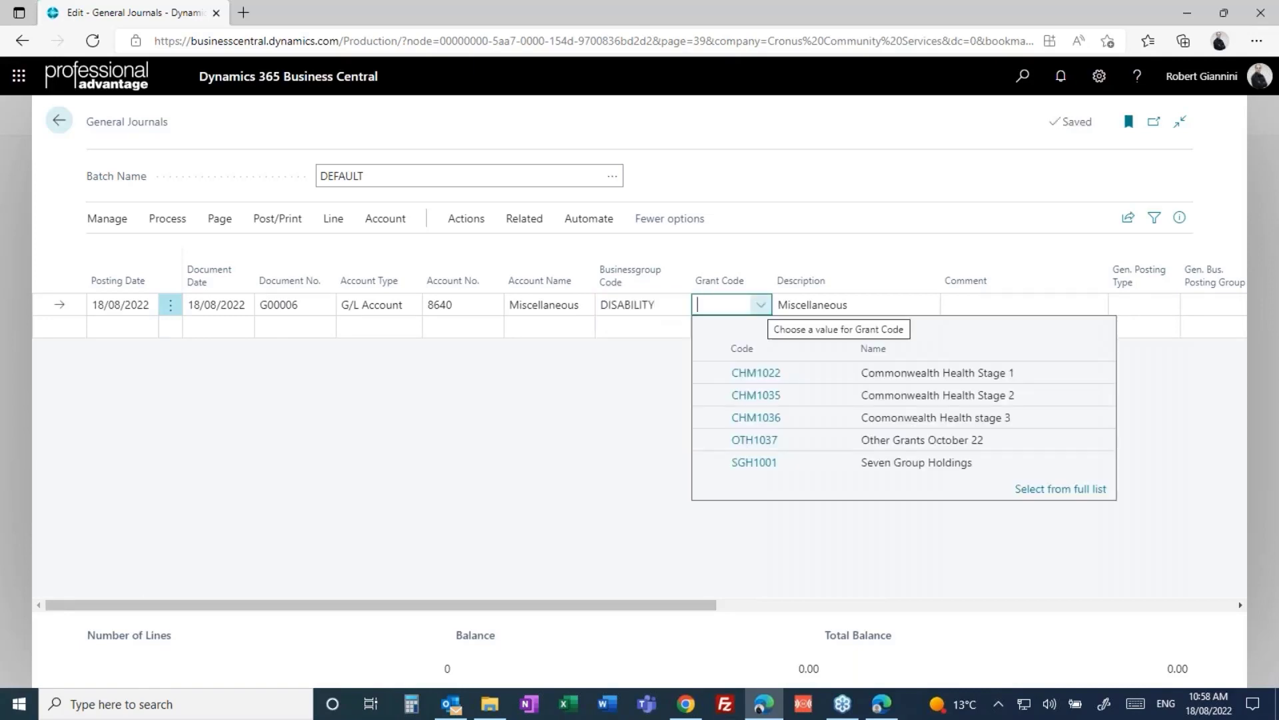
{"action": "left_click", "coordinate": [756, 375]}
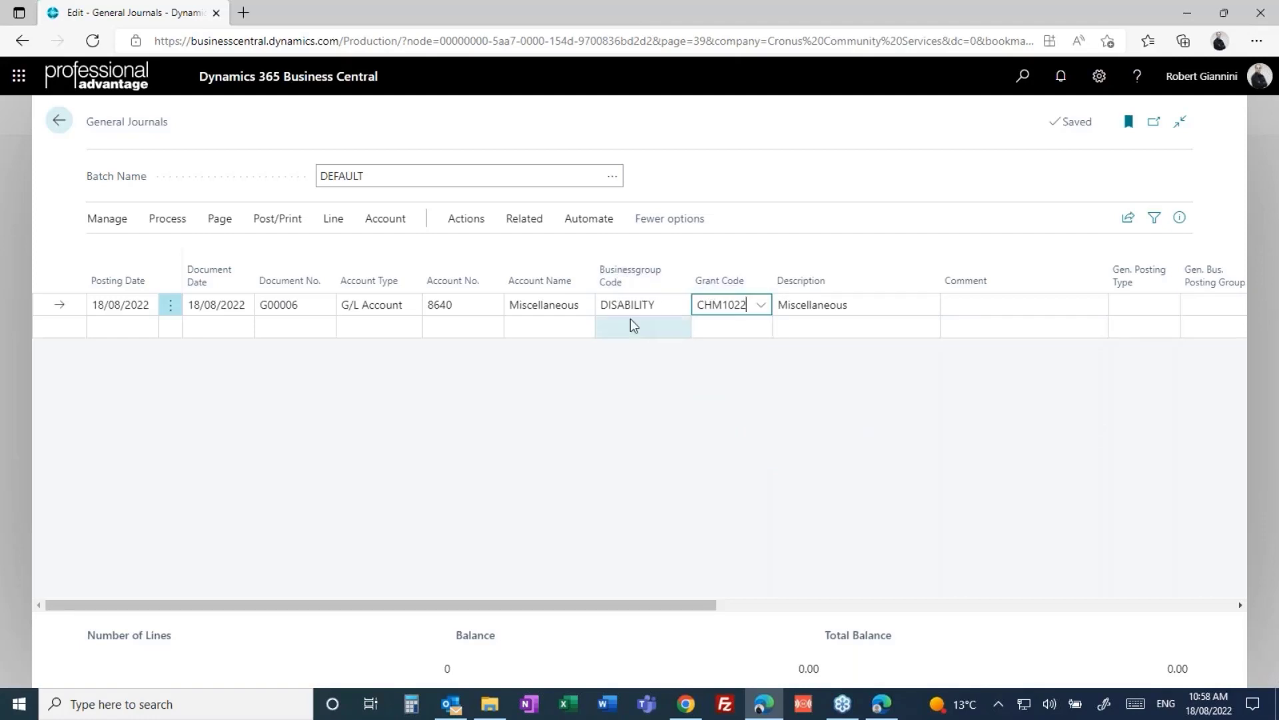
{"action": "mouse_move", "coordinate": [659, 287]}
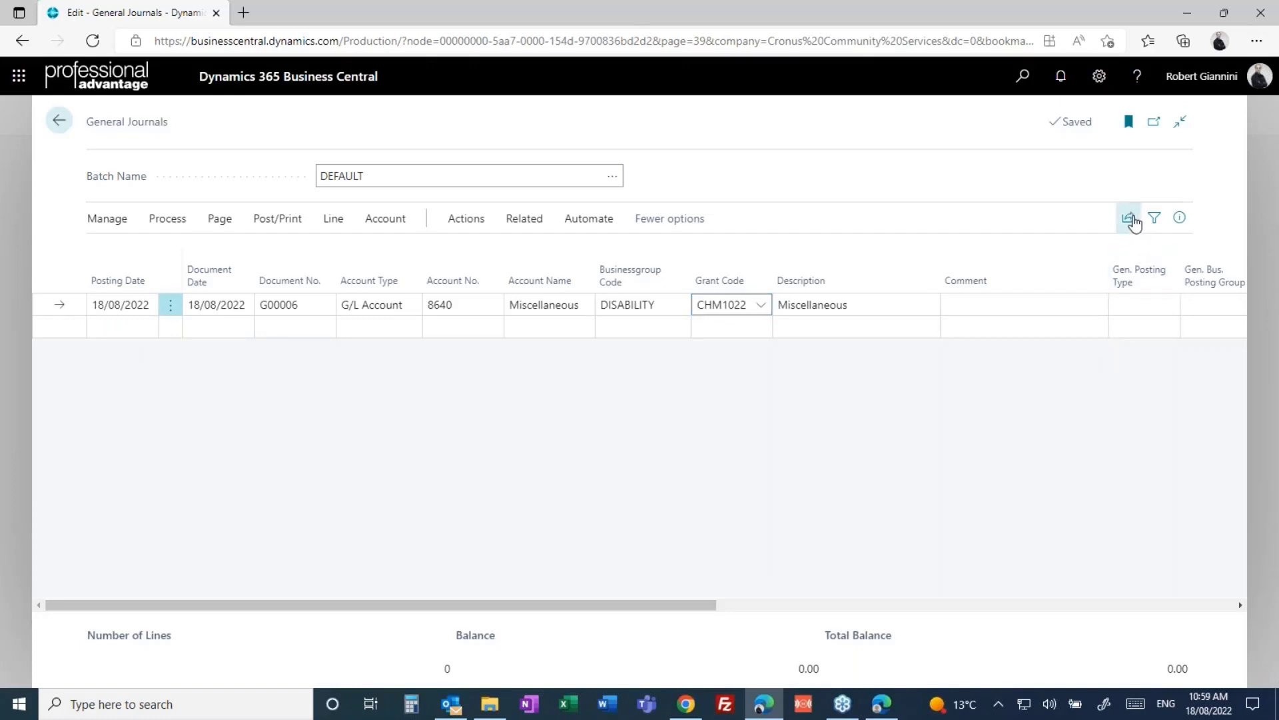
Export the DEFAULT journal with Edit in Excel and open the downloaded General Journals.xlsx.
{"action": "left_click", "coordinate": [1131, 220]}
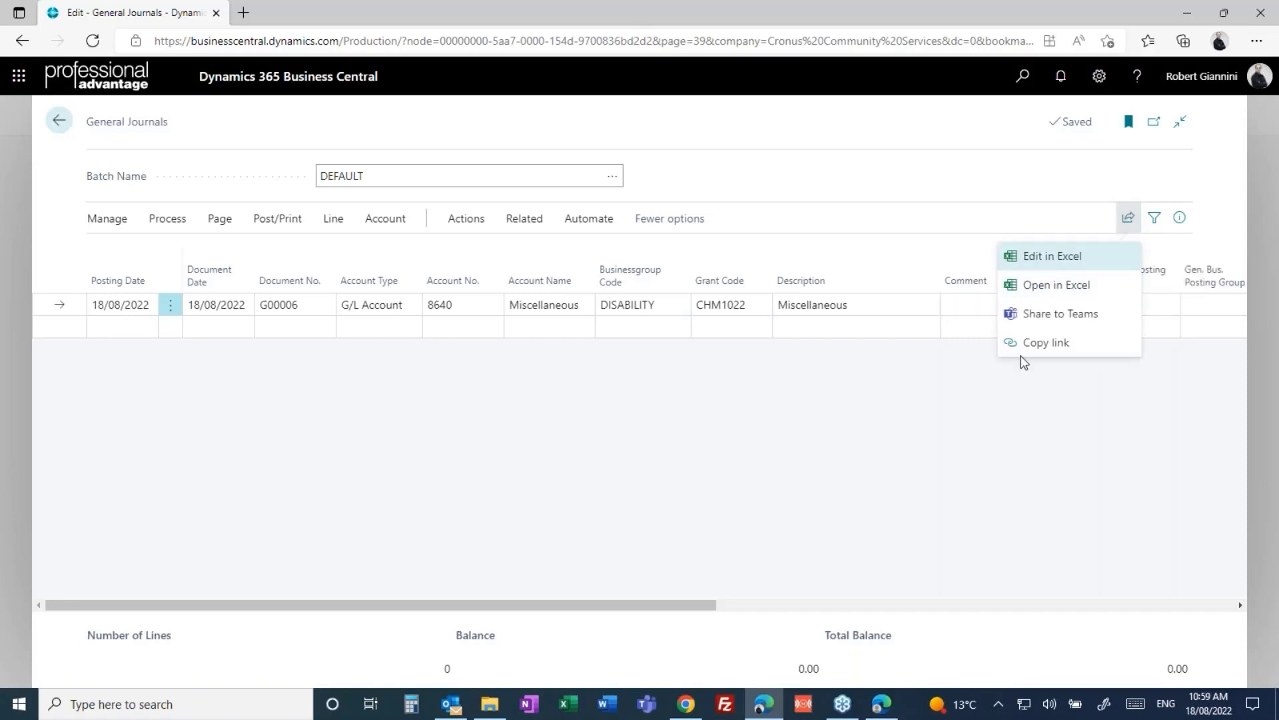
{"action": "left_click", "coordinate": [964, 519]}
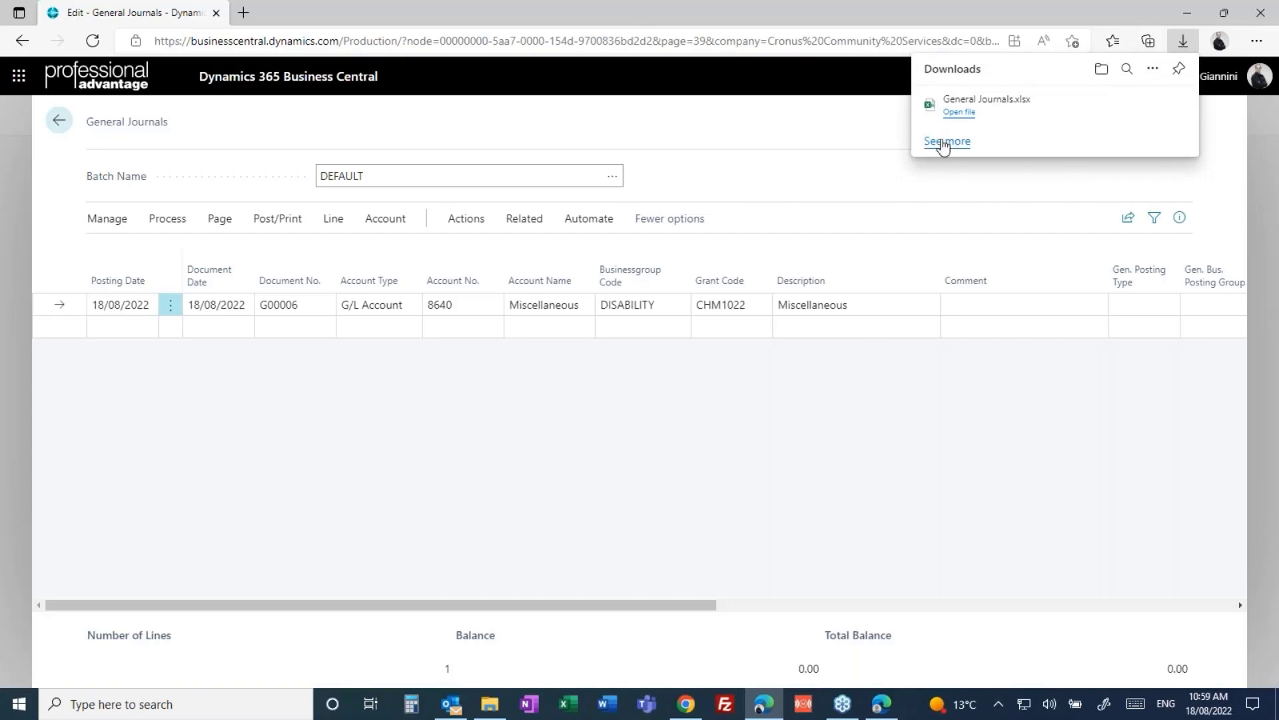
{"action": "mouse_move", "coordinate": [946, 120]}
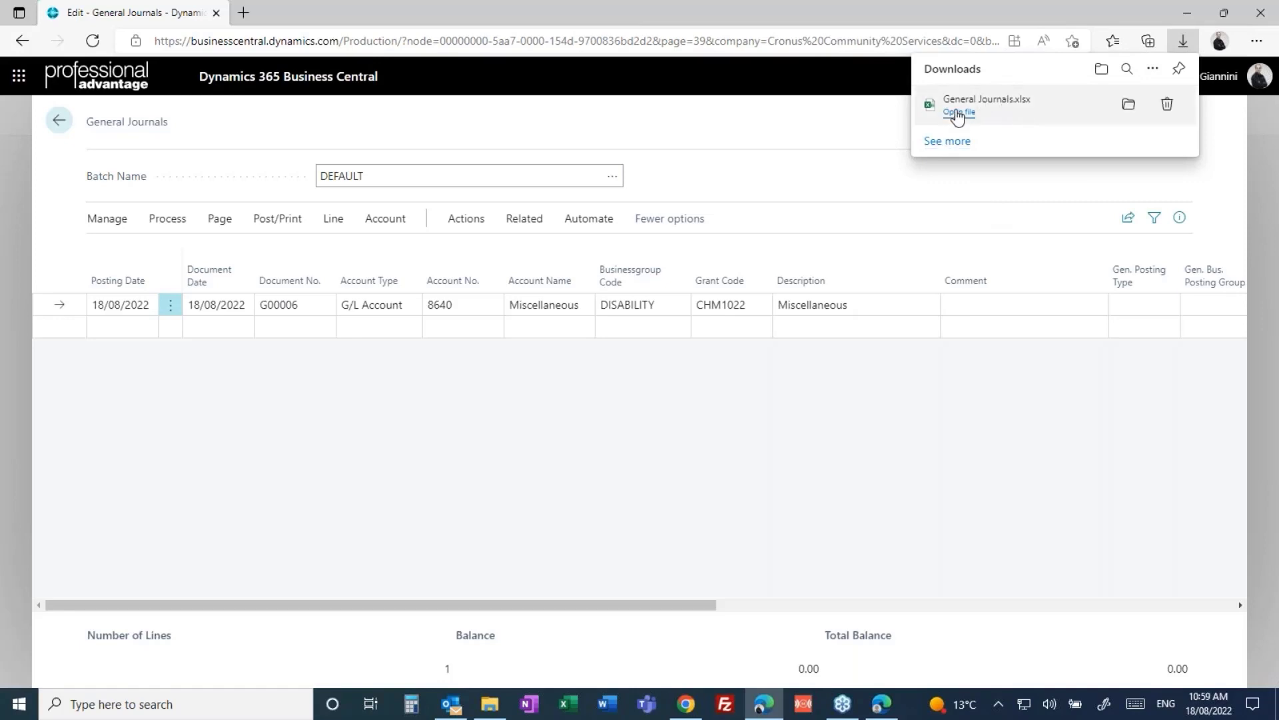
{"action": "left_click", "coordinate": [957, 113]}
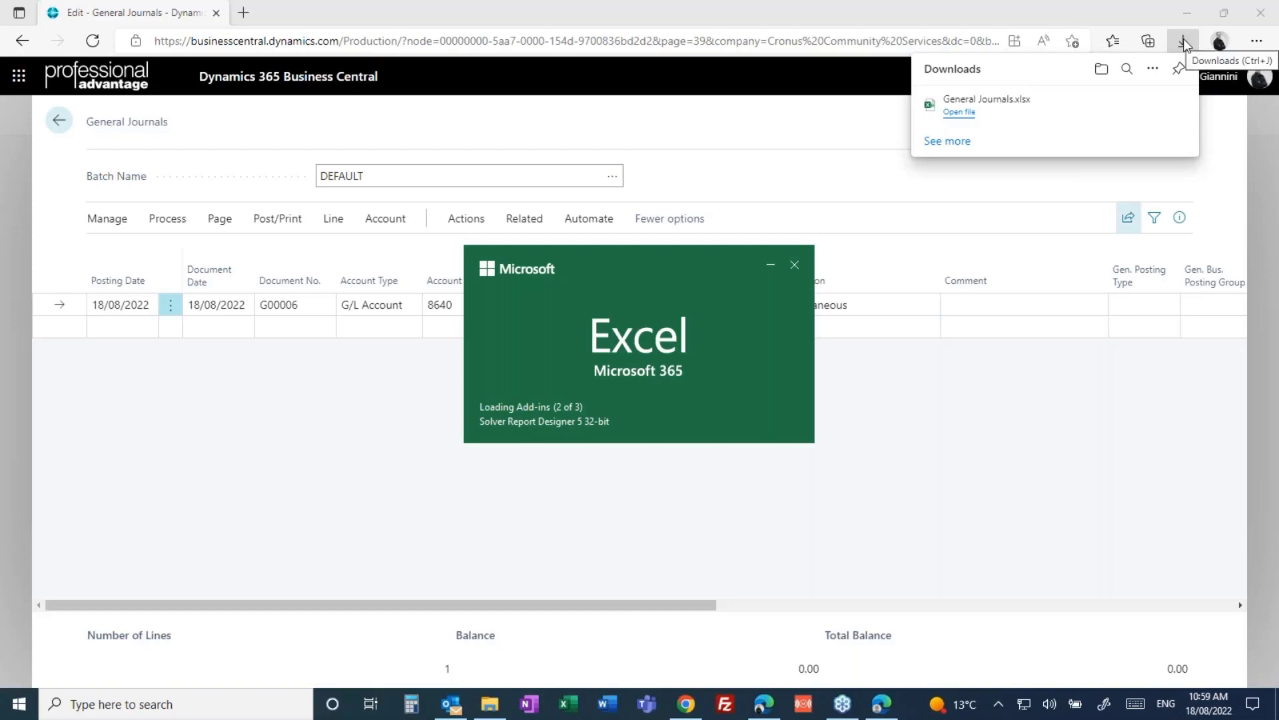
Bring the opening General Journals.xlsx workbook to the front and dismiss the authentication error.
{"action": "left_click", "coordinate": [563, 708]}
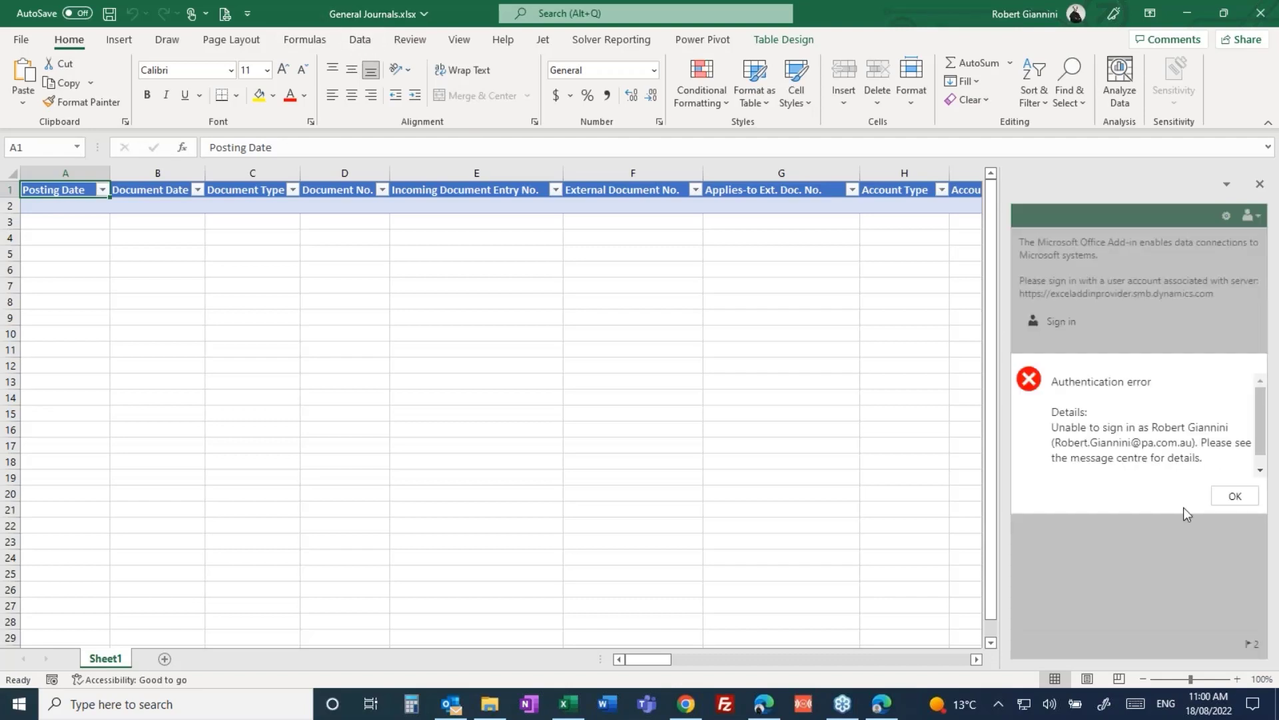
{"action": "left_click", "coordinate": [1233, 500]}
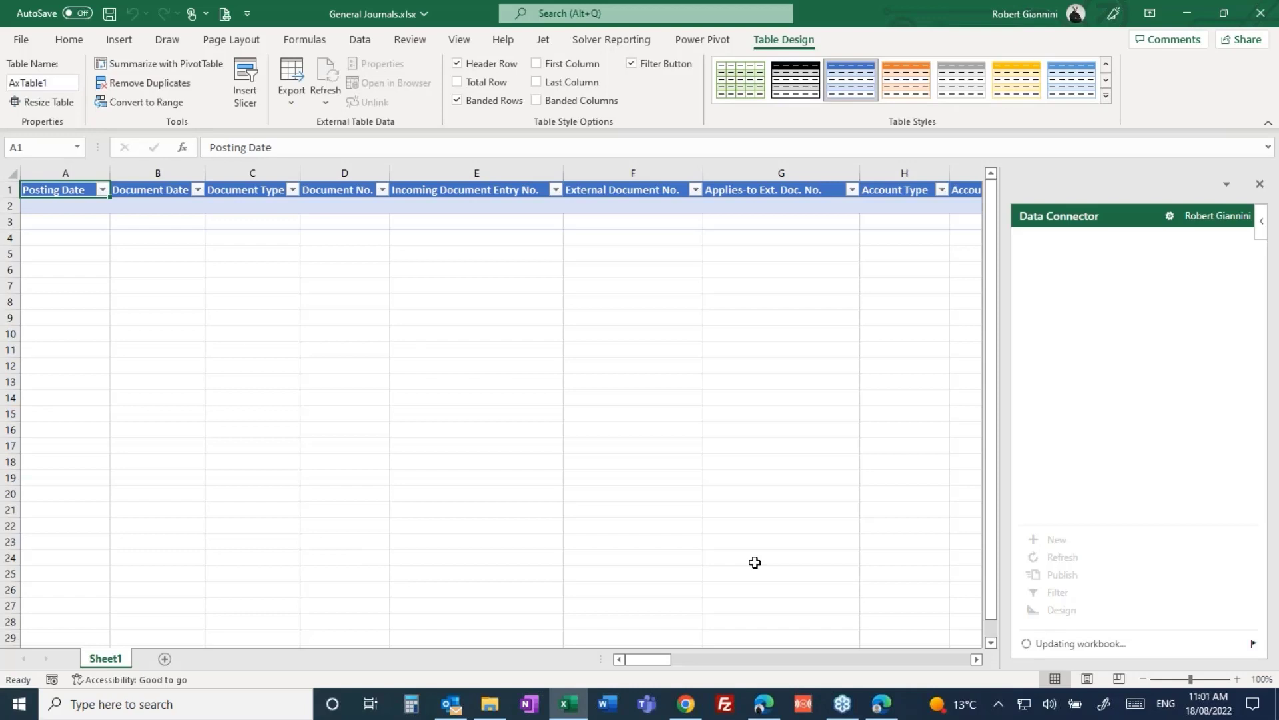
Change the Amount in cell X2 of the account 8640 journal line from 100 to 500.
{"action": "left_click", "coordinate": [12, 205]}
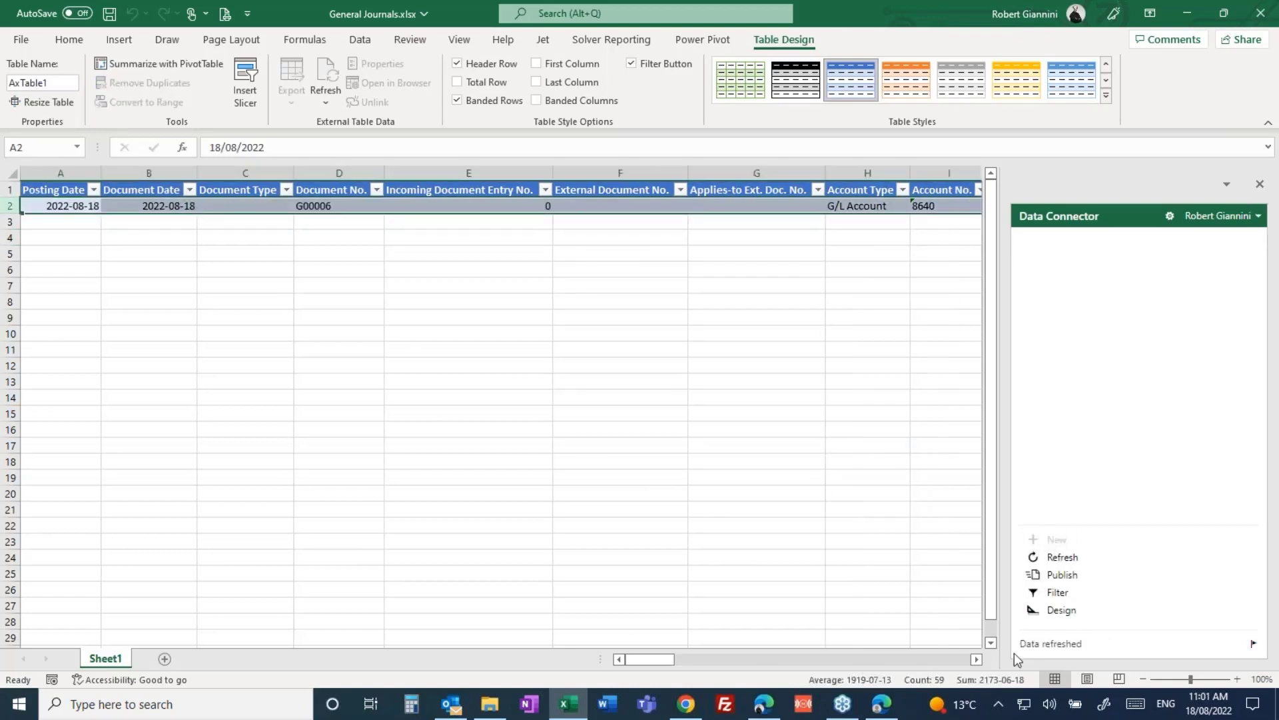
{"action": "left_click", "coordinate": [956, 659]}
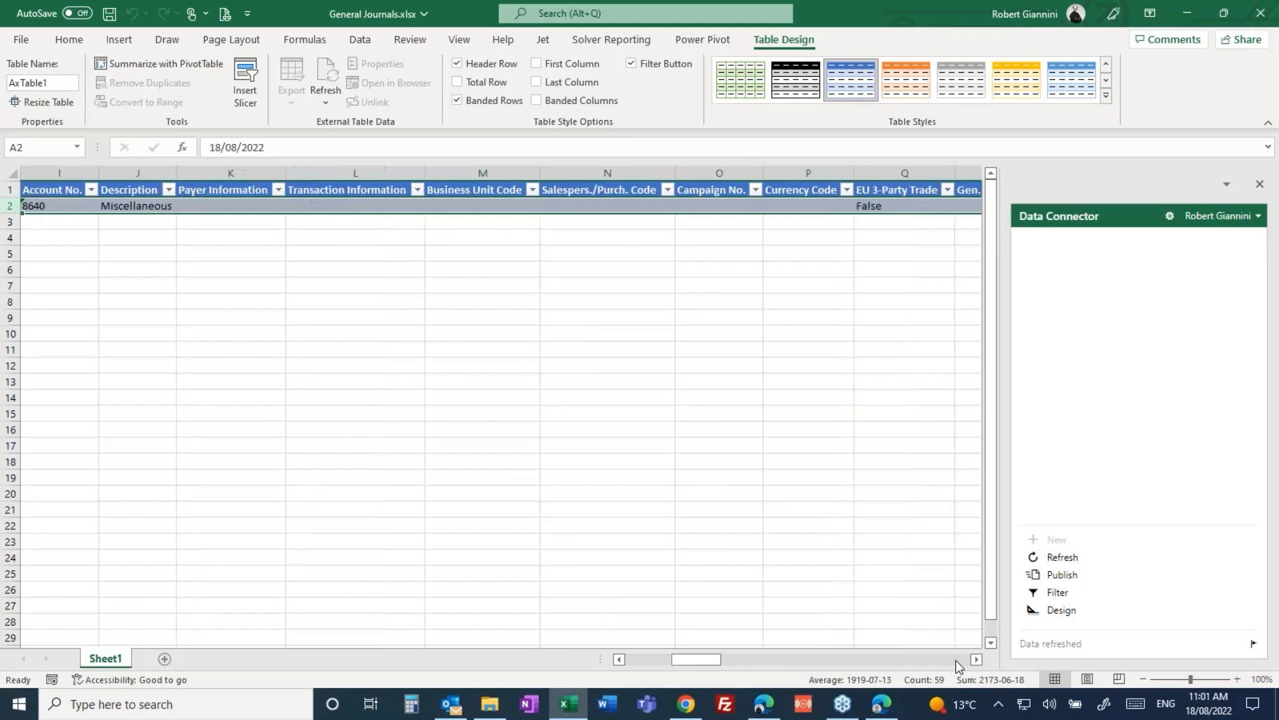
{"action": "left_click", "coordinate": [955, 660]}
{"action": "left_click", "coordinate": [956, 660]}
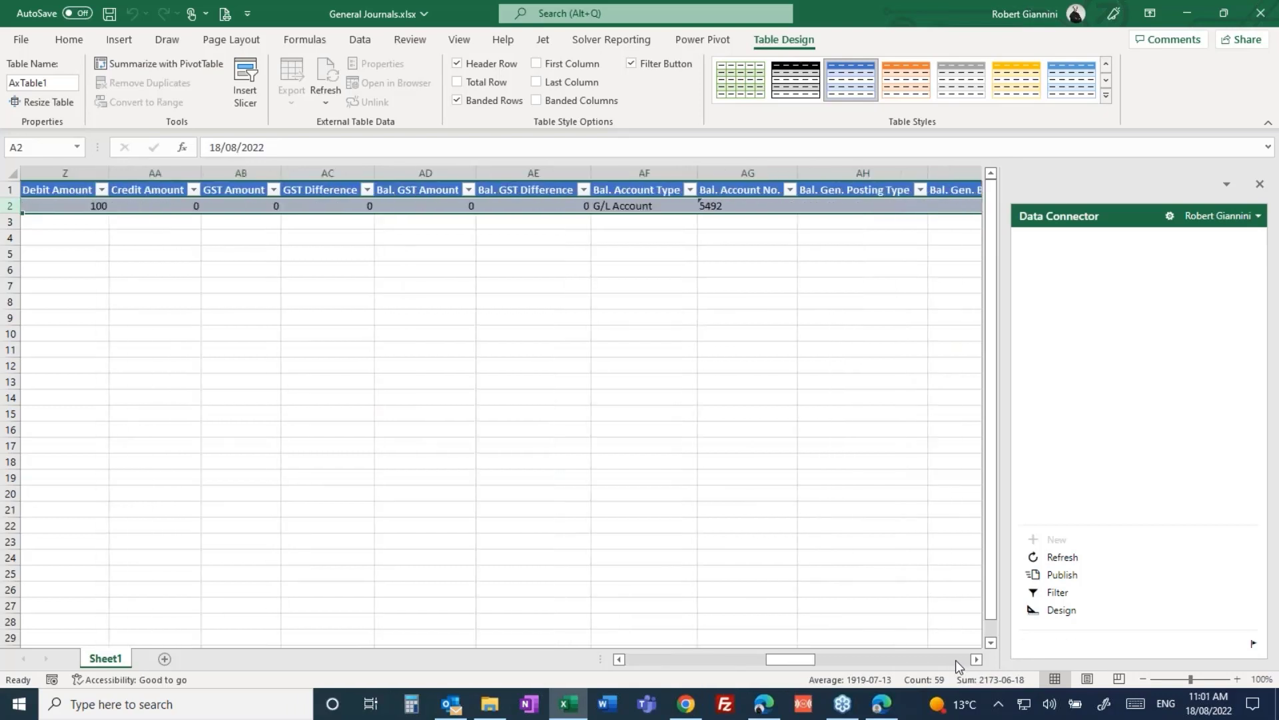
{"action": "left_click", "coordinate": [647, 660]}
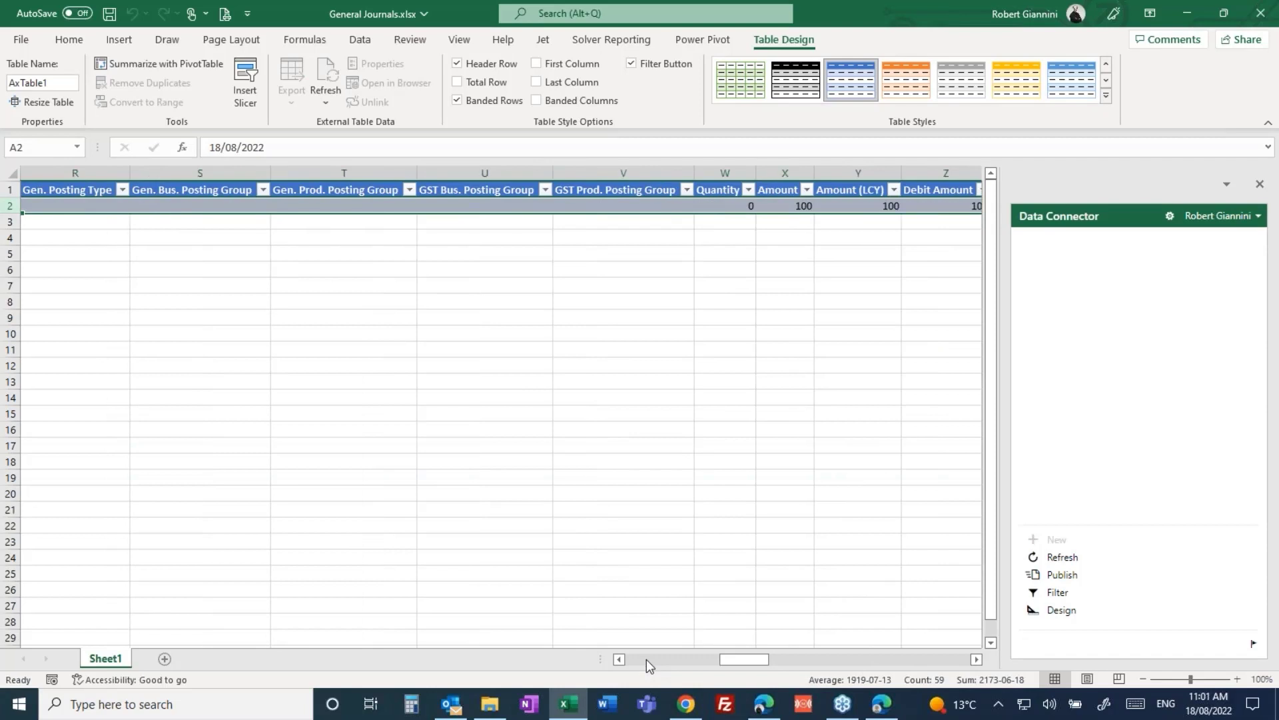
{"action": "left_click", "coordinate": [781, 204]}
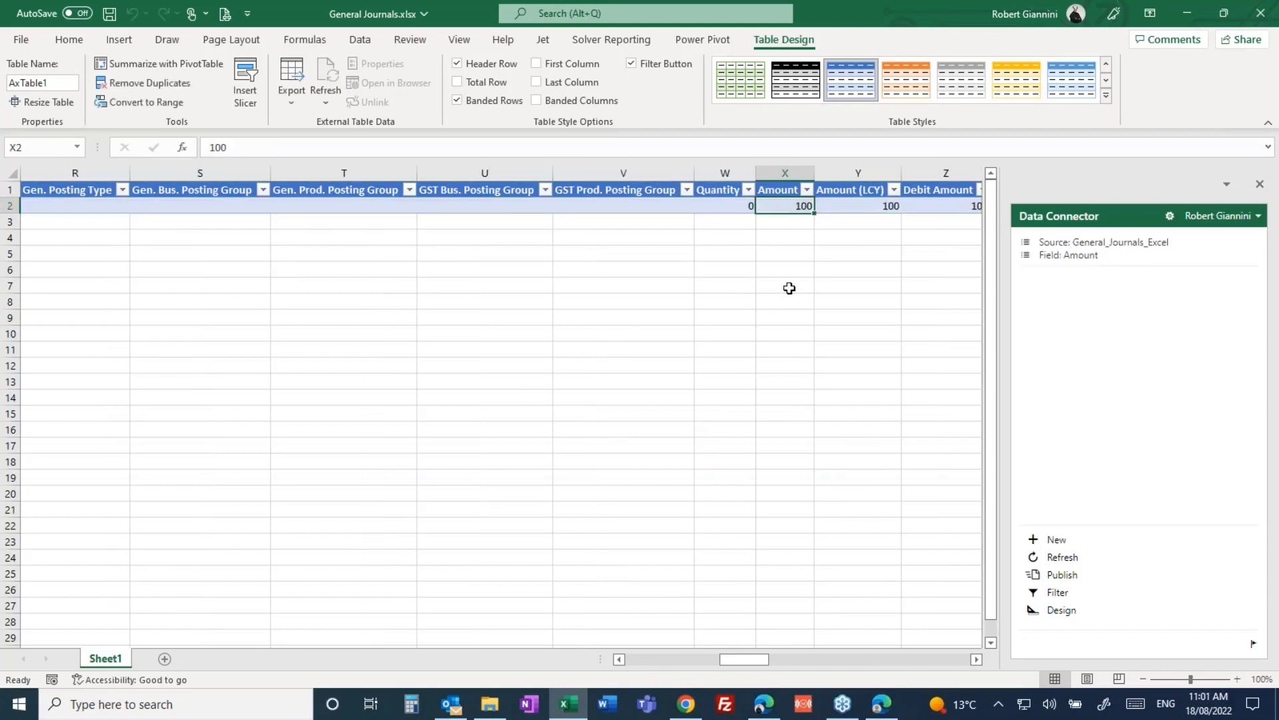
{"action": "type", "text": "500"}
{"action": "key", "text": "Tab"}
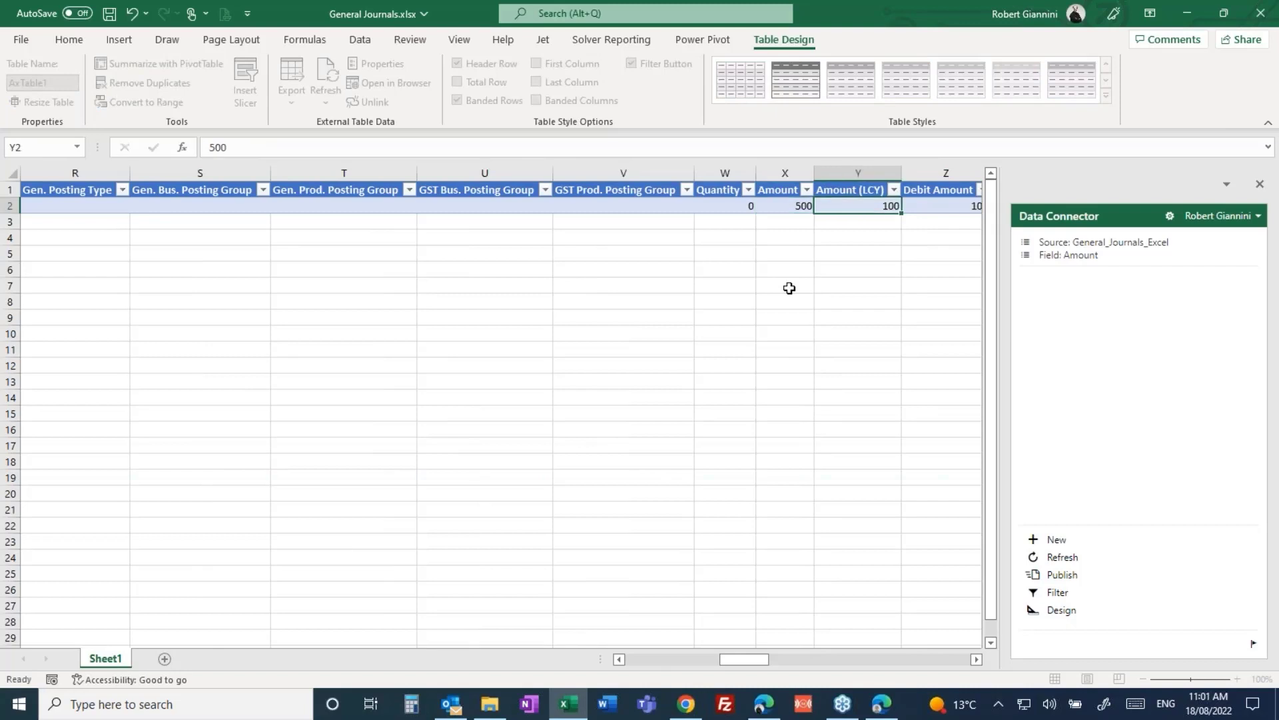
Duplicate the row 2 journal line into a new row 3 and give it Line No. 20000.
{"action": "left_click", "coordinate": [1035, 540]}
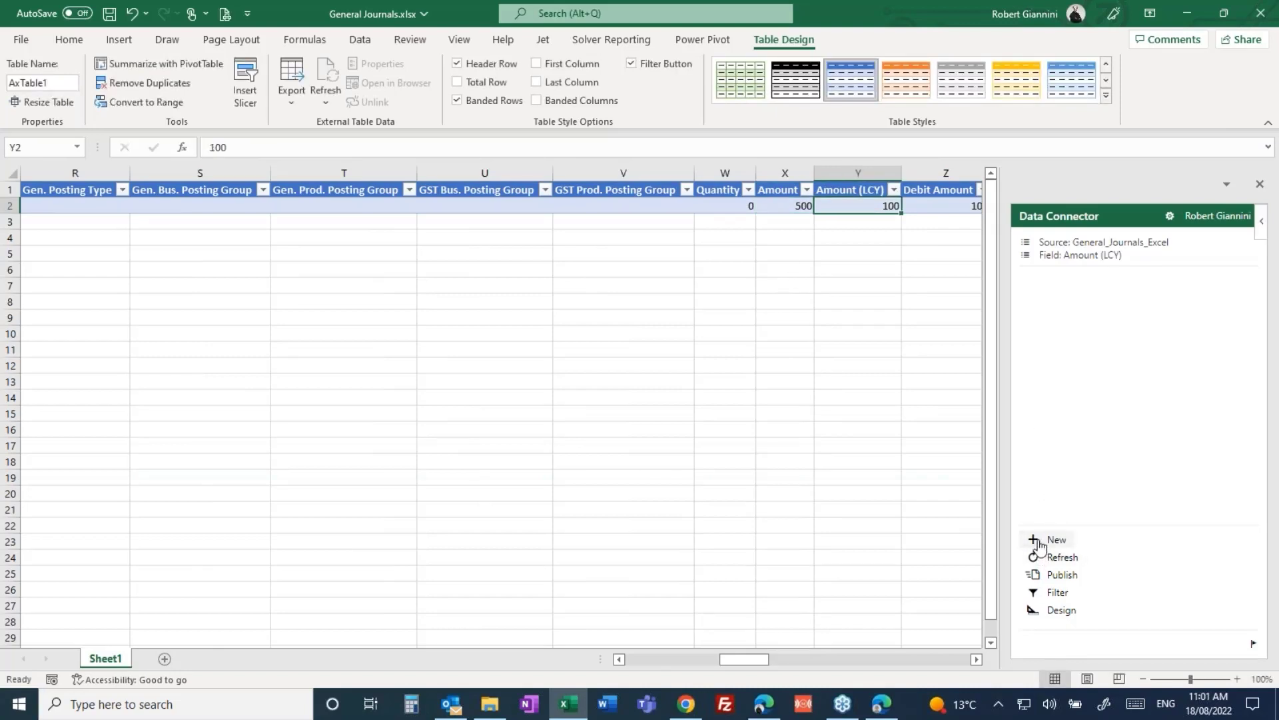
{"action": "left_click", "coordinate": [9, 204]}
{"action": "key", "text": "ctrl+c"}
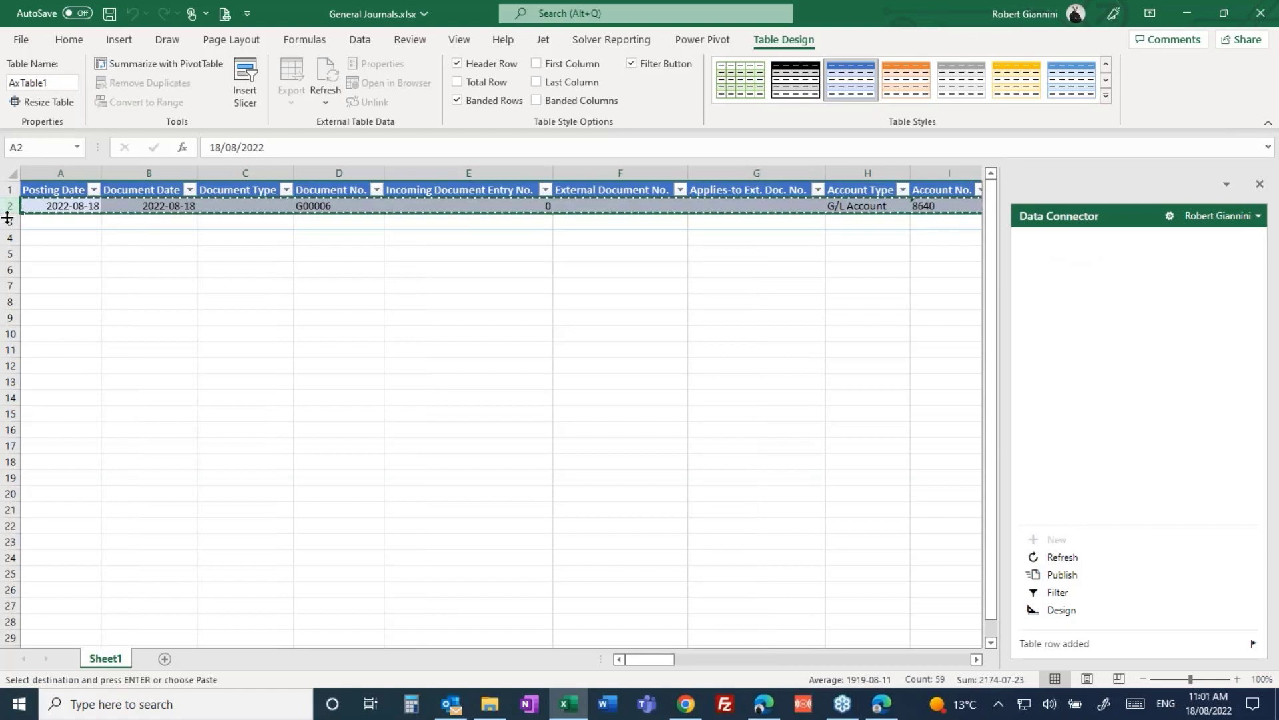
{"action": "left_click", "coordinate": [9, 222]}
{"action": "key", "text": "ctrl+v"}
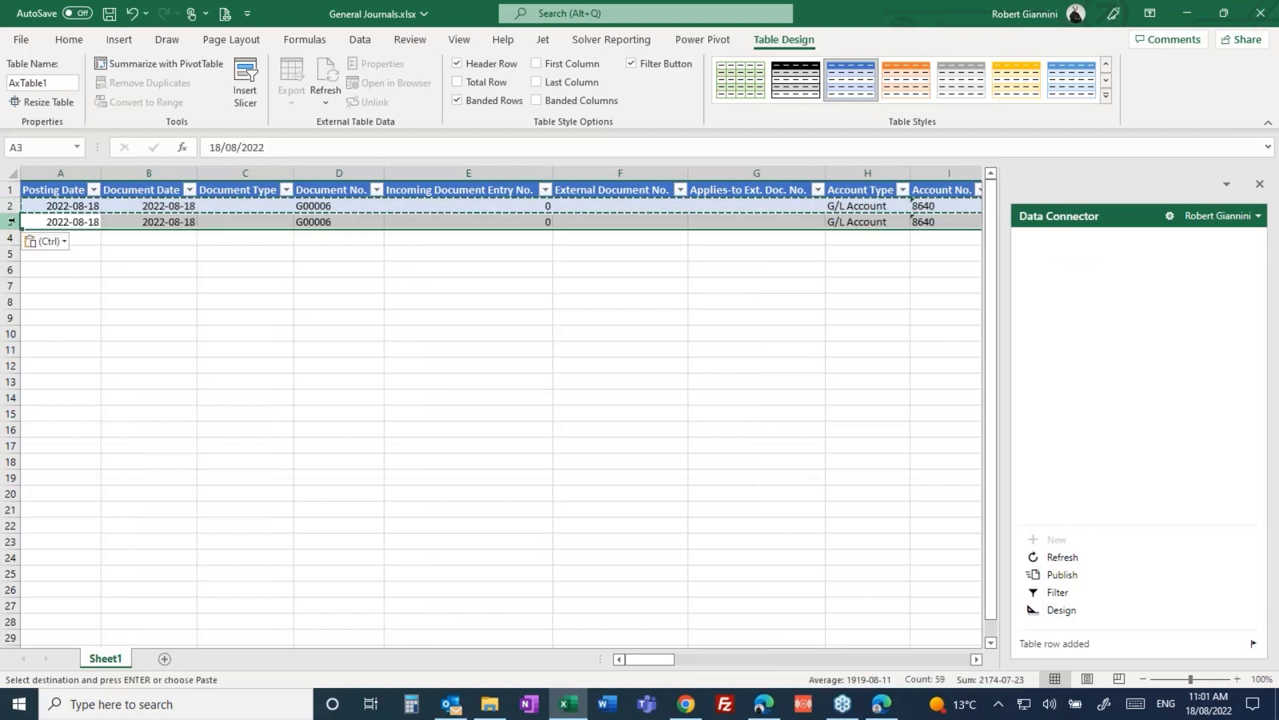
{"action": "key", "text": "Right"}
{"action": "key", "text": "Right"}
{"action": "key", "text": "Right"}
{"action": "key", "text": "Right"}
{"action": "key", "text": "Right"}
{"action": "key", "text": "Right"}
{"action": "key", "text": "Right"}
{"action": "key", "text": "Right"}
{"action": "key", "text": "Right"}
{"action": "key", "text": "Right"}
{"action": "key", "text": "Right"}
{"action": "key", "text": "Right"}
{"action": "key", "text": "Right"}
{"action": "key", "text": "Right"}
{"action": "key", "text": "Right"}
{"action": "key", "text": "Right"}
{"action": "key", "text": "Right"}
{"action": "key", "text": "Right"}
{"action": "key", "text": "Right"}
{"action": "key", "text": "Right"}
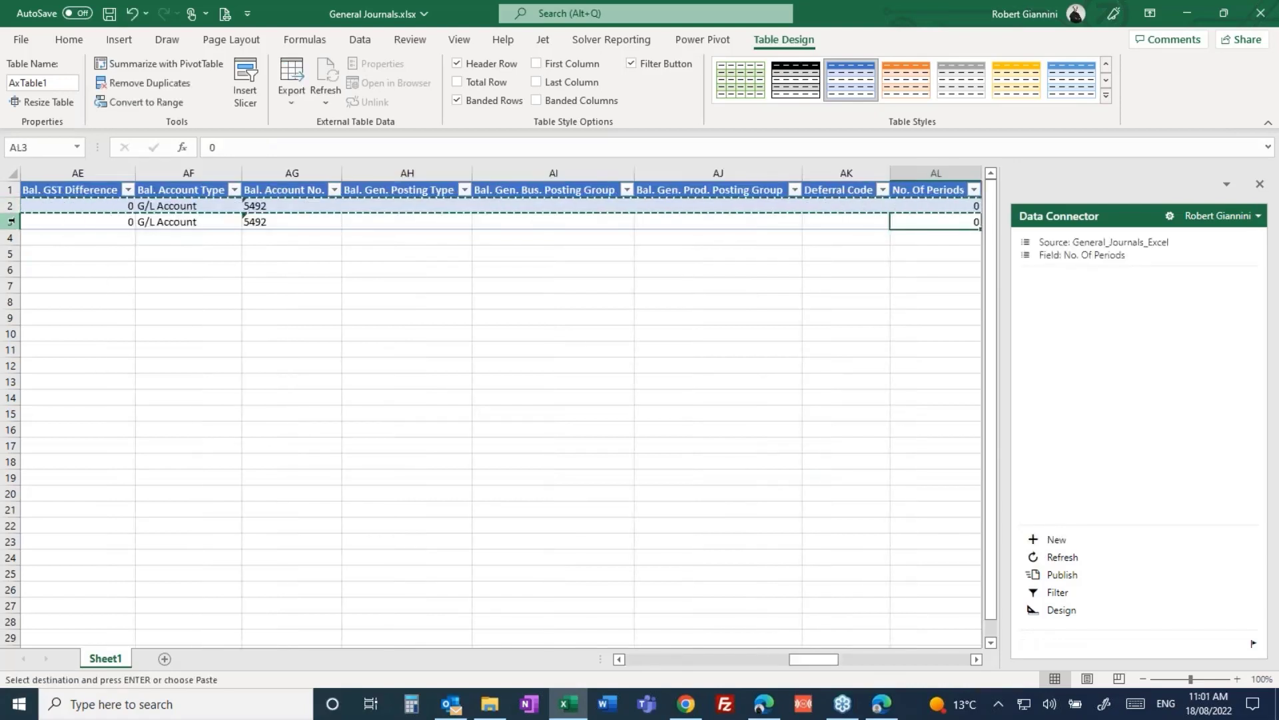
{"action": "key", "text": "Right"}
{"action": "key", "text": "Right"}
{"action": "key", "text": "Right"}
{"action": "key", "text": "Right"}
{"action": "key", "text": "Right"}
{"action": "key", "text": "Right"}
{"action": "key", "text": "Right"}
{"action": "key", "text": "Right"}
{"action": "key", "text": "Right"}
{"action": "key", "text": "Right"}
{"action": "key", "text": "Right"}
{"action": "key", "text": "Right"}
{"action": "key", "text": "Right"}
{"action": "key", "text": "Right"}
{"action": "key", "text": "Right"}
{"action": "key", "text": "Right"}
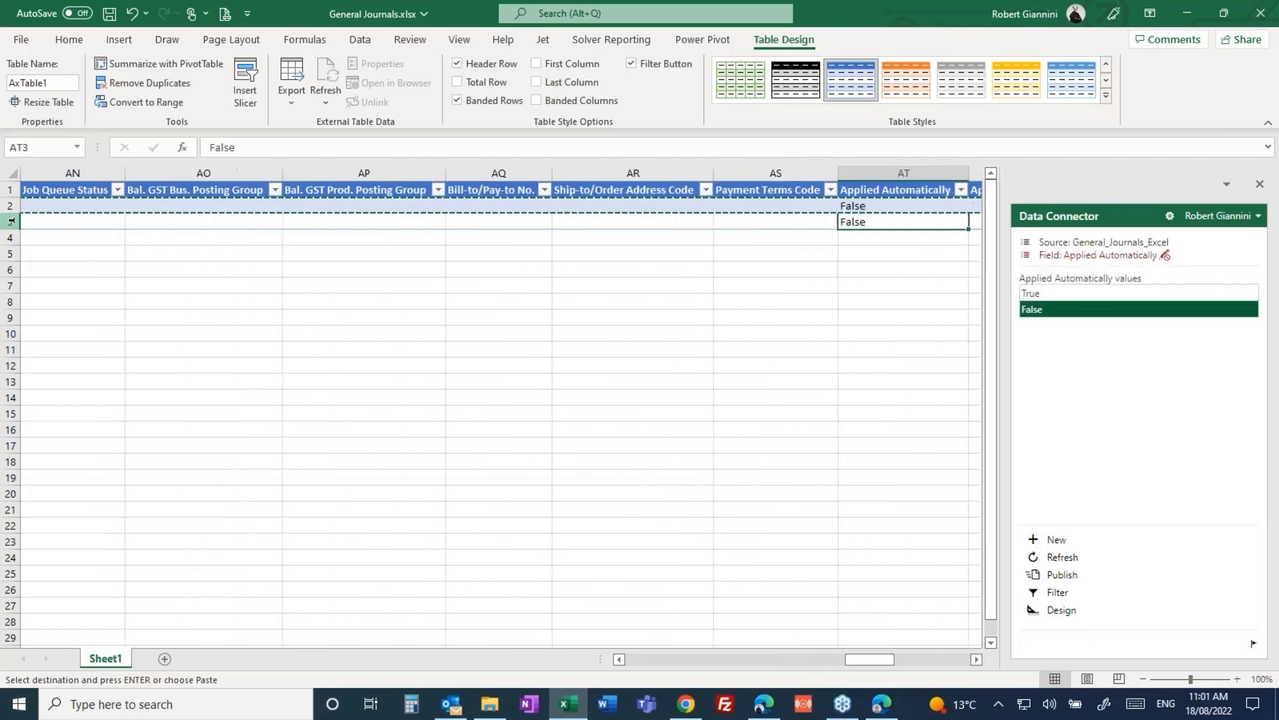
{"action": "type", "text": "20000"}
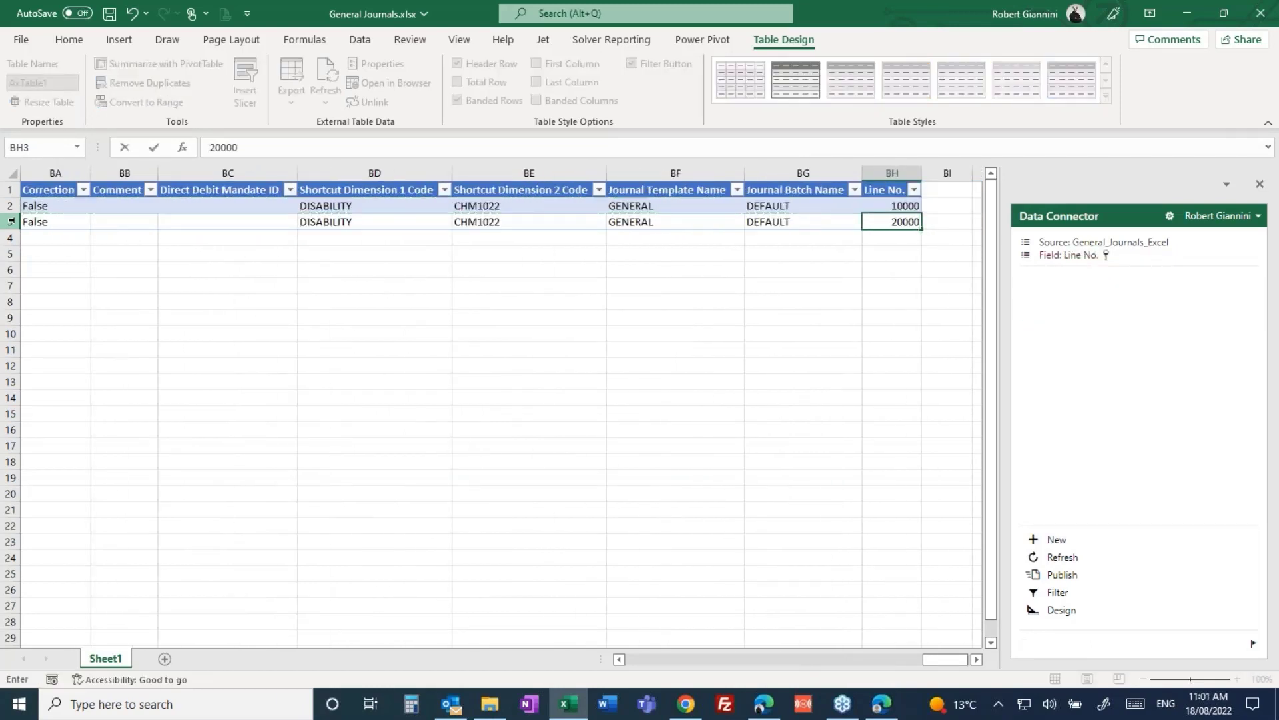
{"action": "key", "text": "Return"}
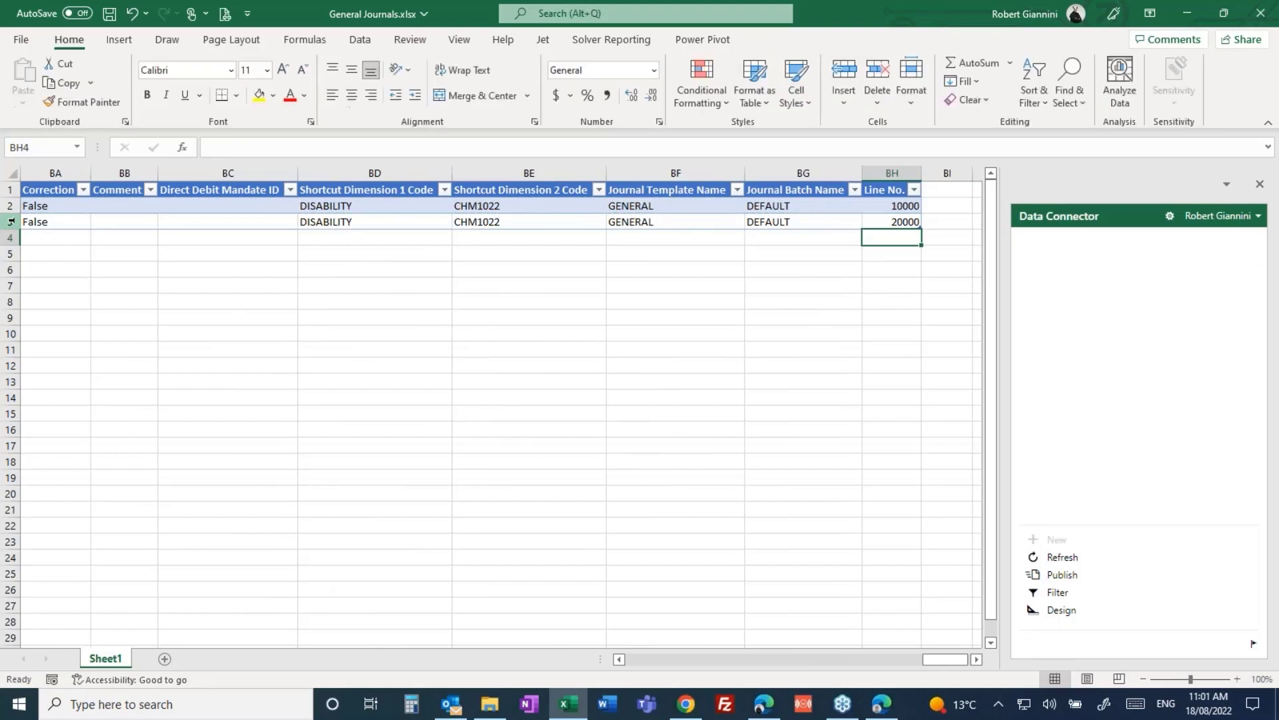
Publish the edited lines and view the error: row 3 needs Allow VAT Difference set to Yes.
{"action": "left_click", "coordinate": [1056, 578]}
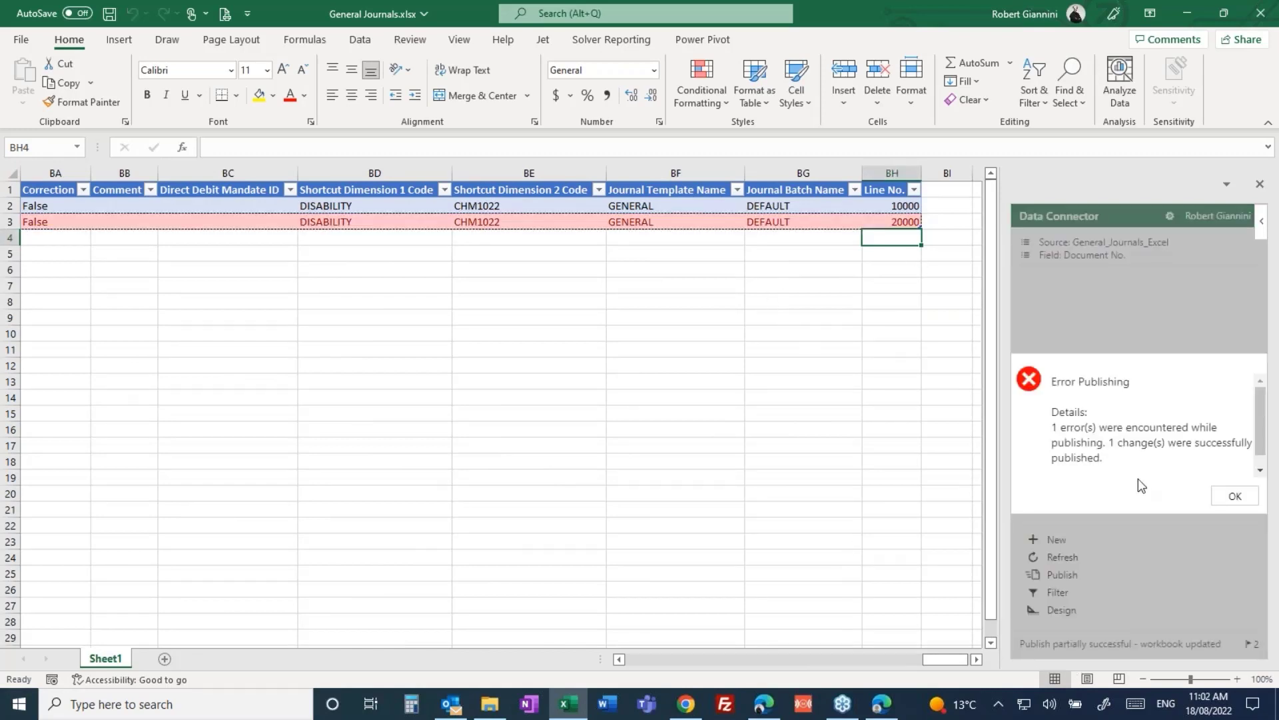
{"action": "left_click", "coordinate": [1235, 496]}
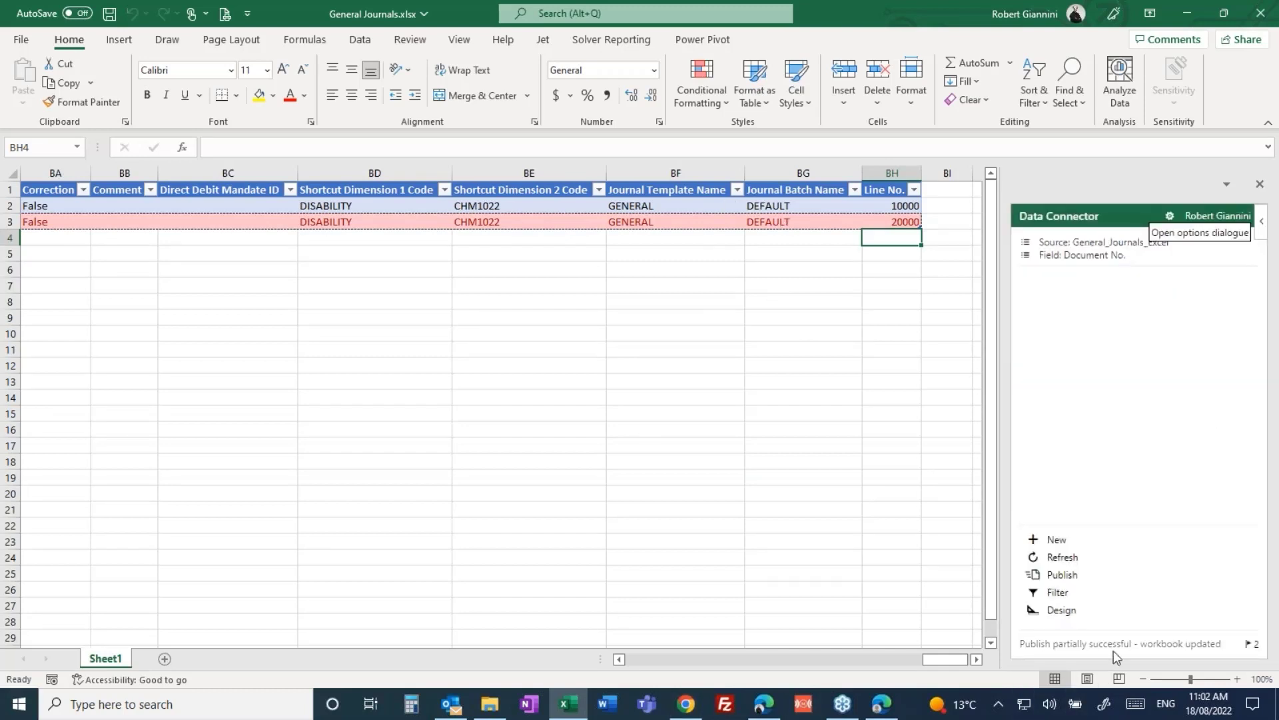
{"action": "left_click", "coordinate": [1251, 644]}
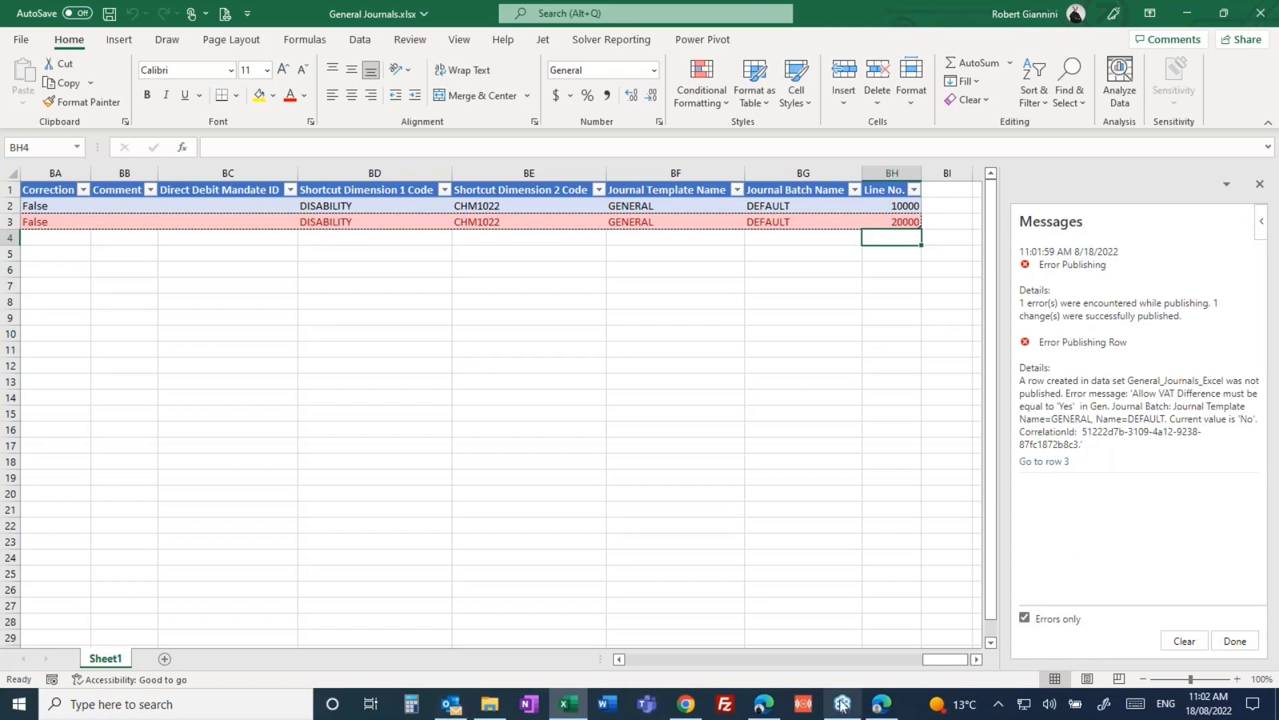
In Business Central, scroll the DEFAULT journal to confirm the line's Amount now reads 500.00.
{"action": "left_click", "coordinate": [765, 704]}
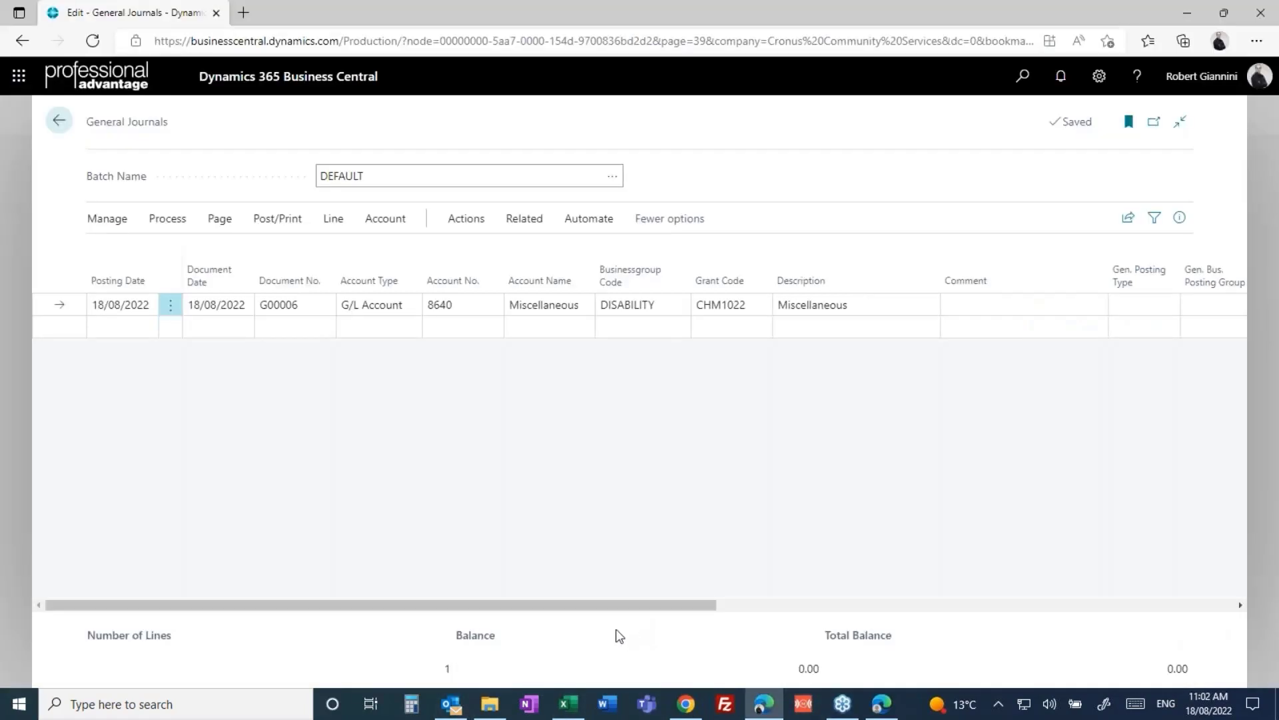
{"action": "left_click_drag", "start_coordinate": [620, 608], "coordinate": [890, 614]}
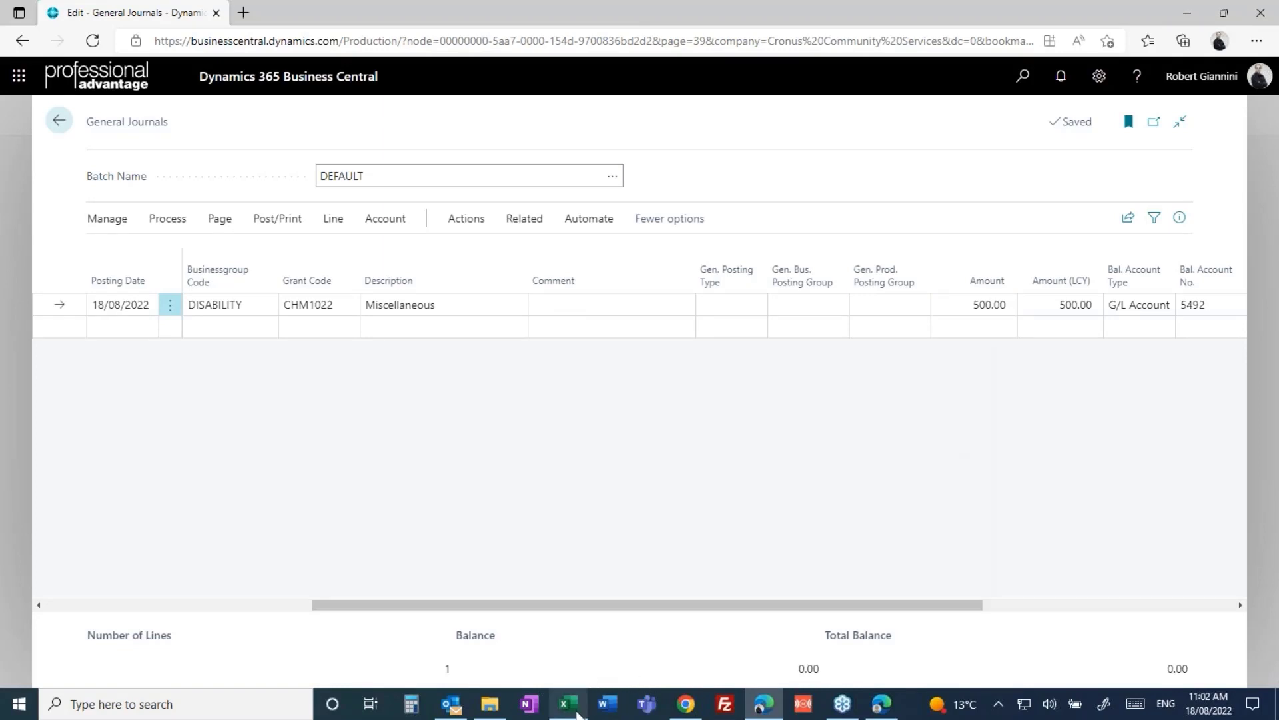
Close the General Journals workbook in Excel without saving its changes.
{"action": "mouse_move", "coordinate": [577, 715]}
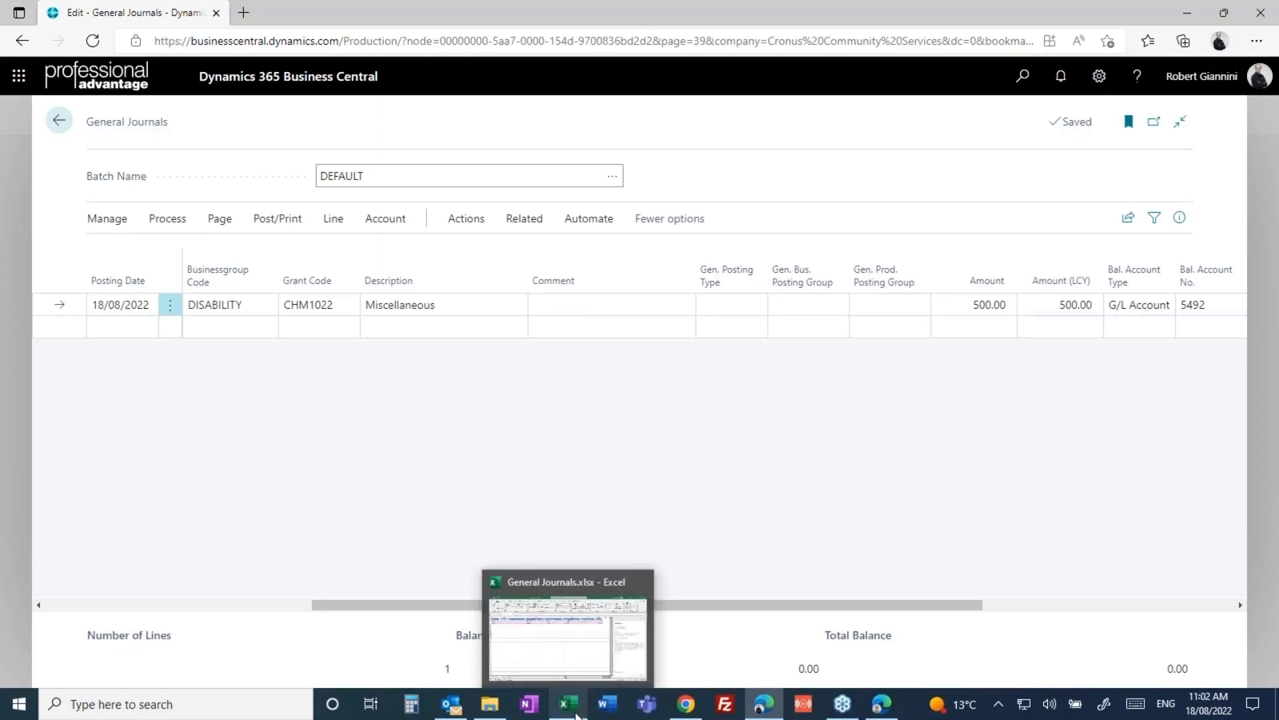
{"action": "left_click", "coordinate": [577, 716]}
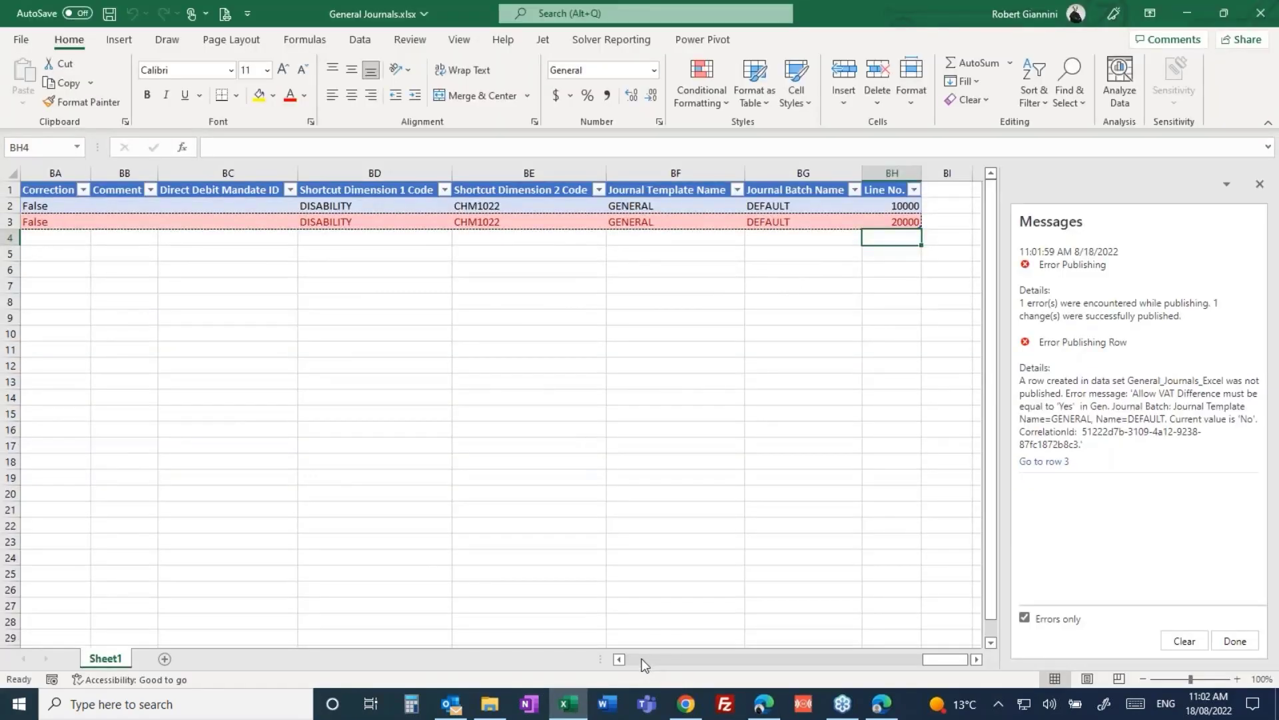
{"action": "left_click", "coordinate": [642, 658]}
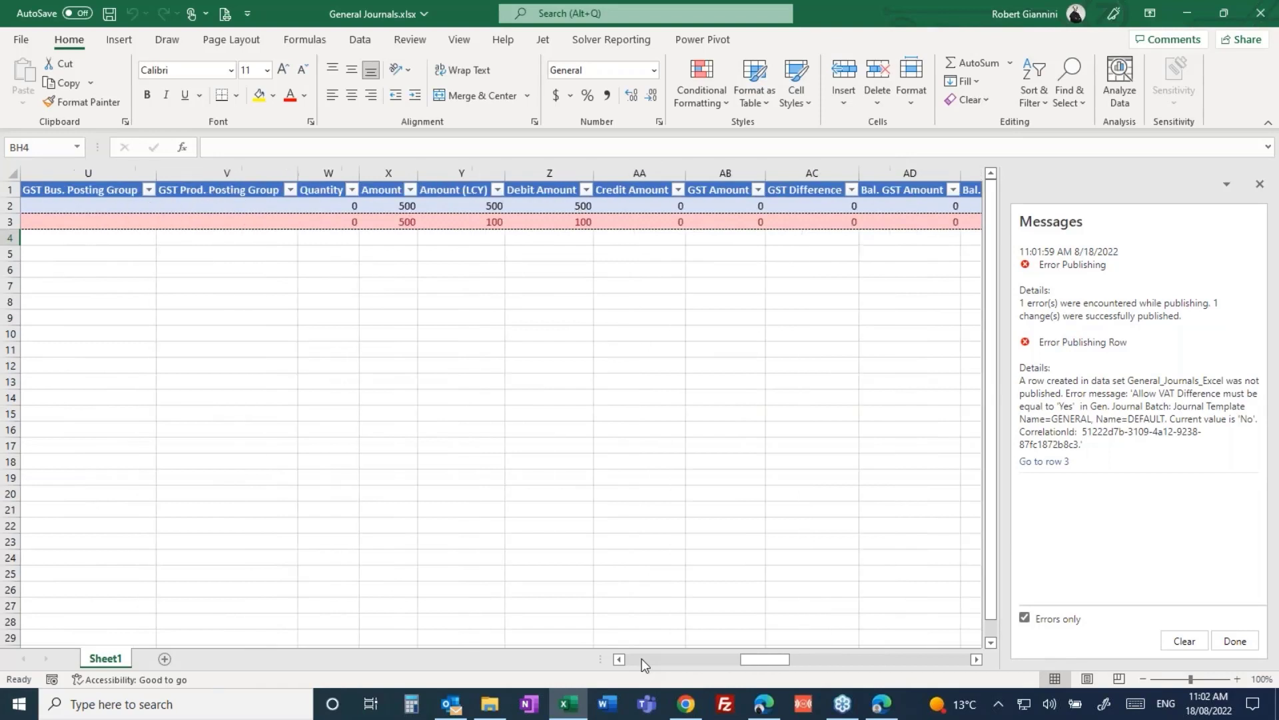
{"action": "left_click", "coordinate": [642, 659]}
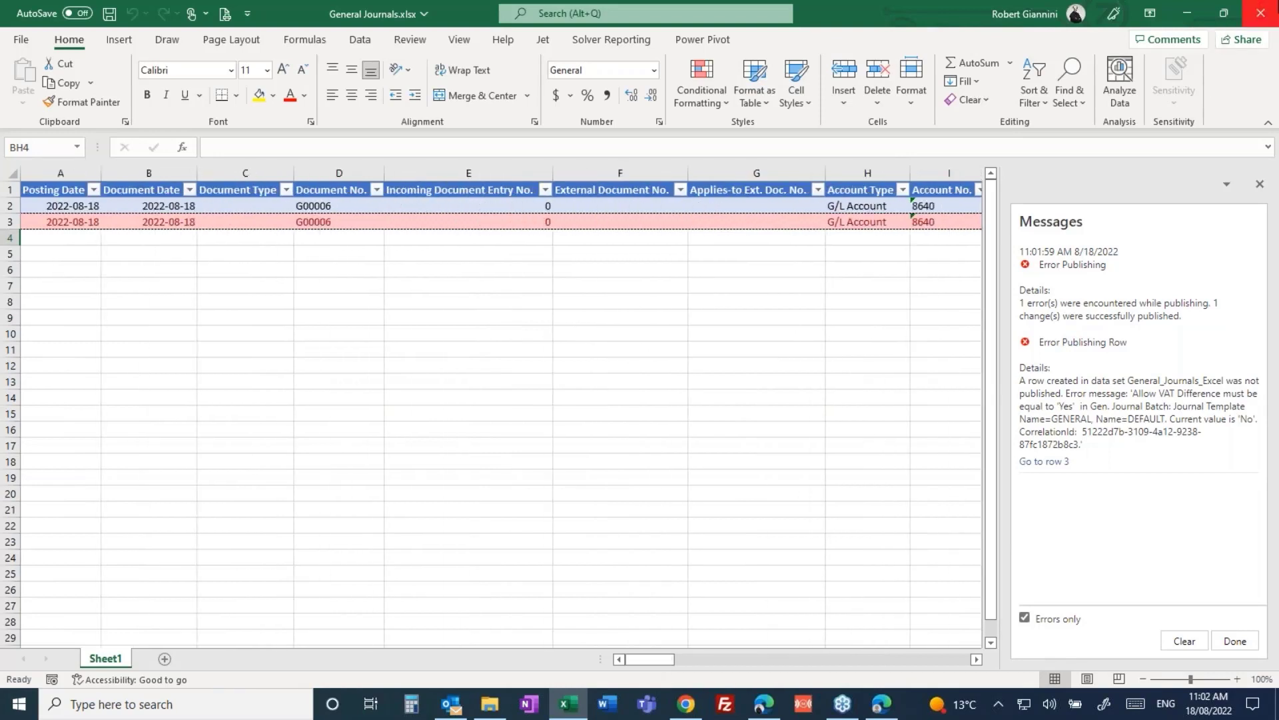
{"action": "left_click", "coordinate": [1260, 14]}
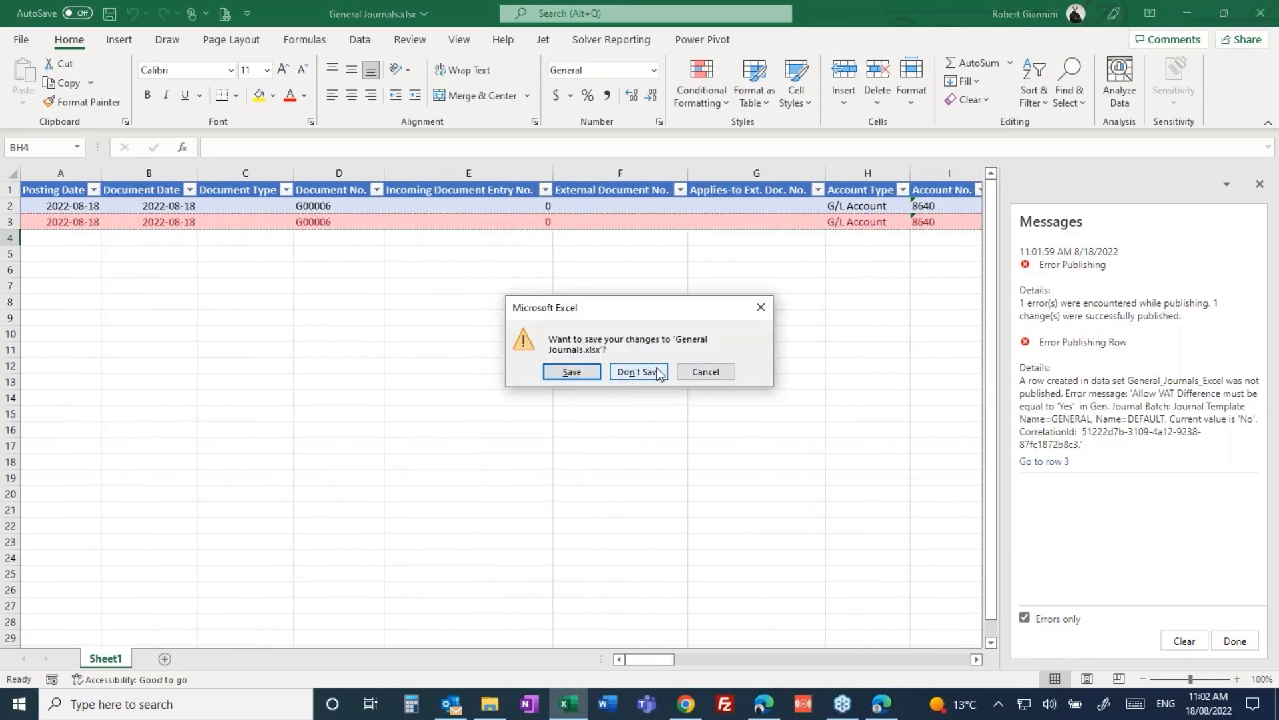
{"action": "left_click", "coordinate": [705, 372]}
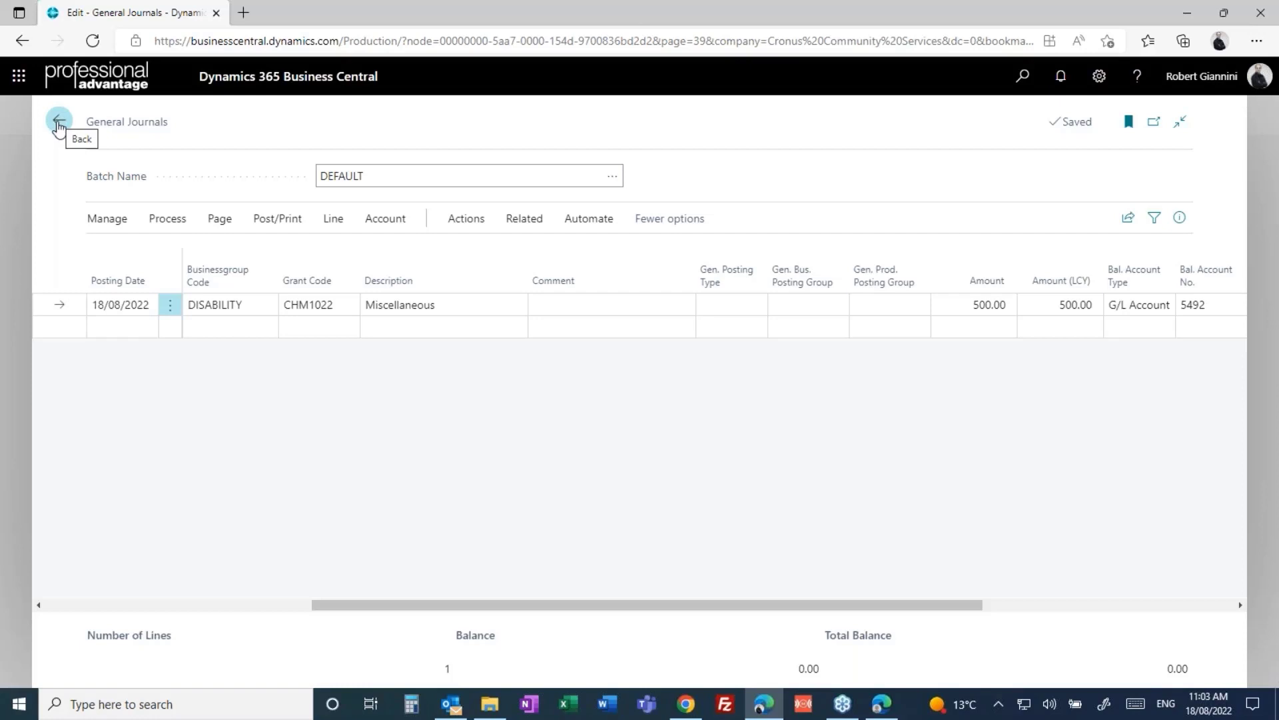
Go back from the General Journals page to the role centre.
{"action": "left_click", "coordinate": [59, 126]}
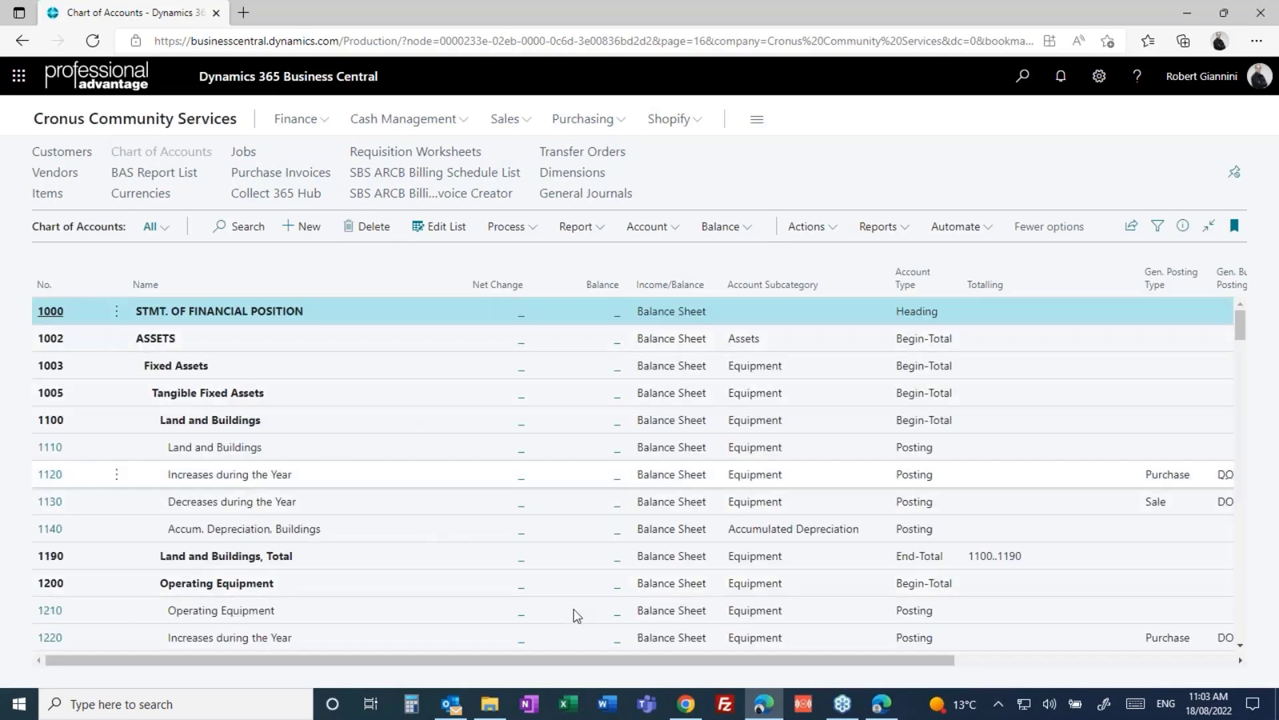
{"action": "scroll", "coordinate": [566, 607], "scroll_direction": "down", "scroll_amount": 15}
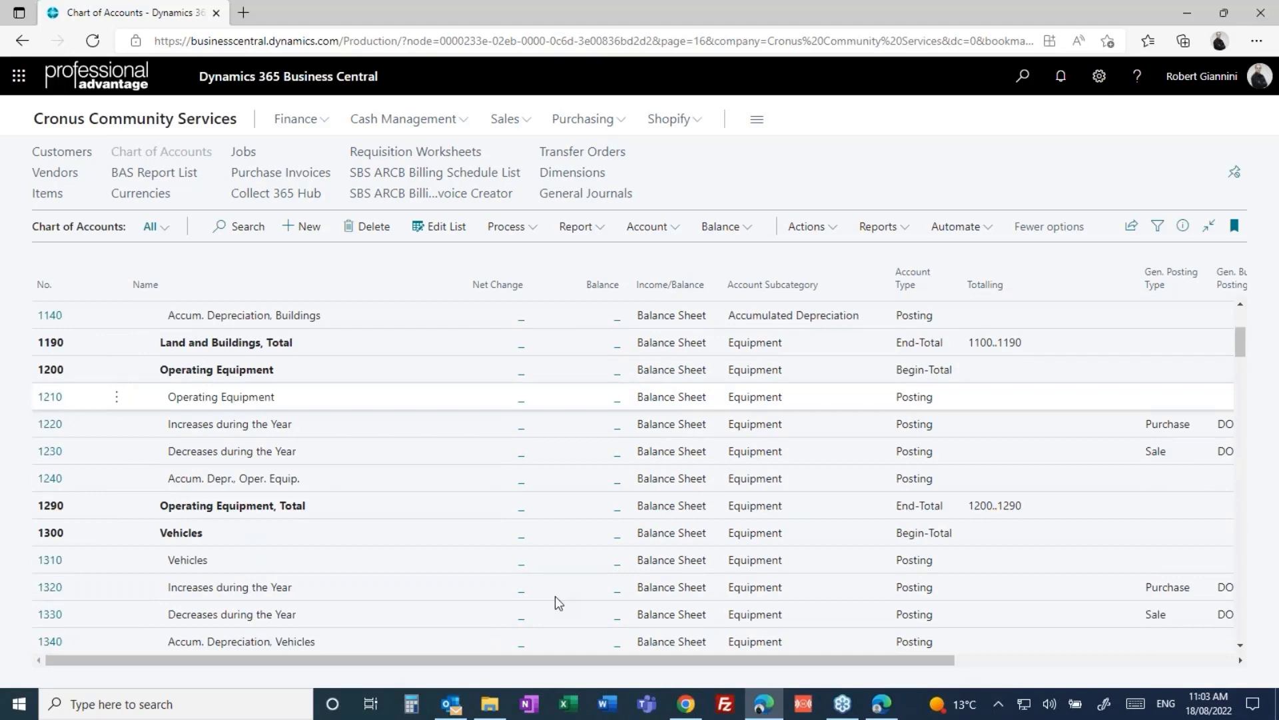
{"action": "scroll", "coordinate": [554, 593], "scroll_direction": "down", "scroll_amount": 10}
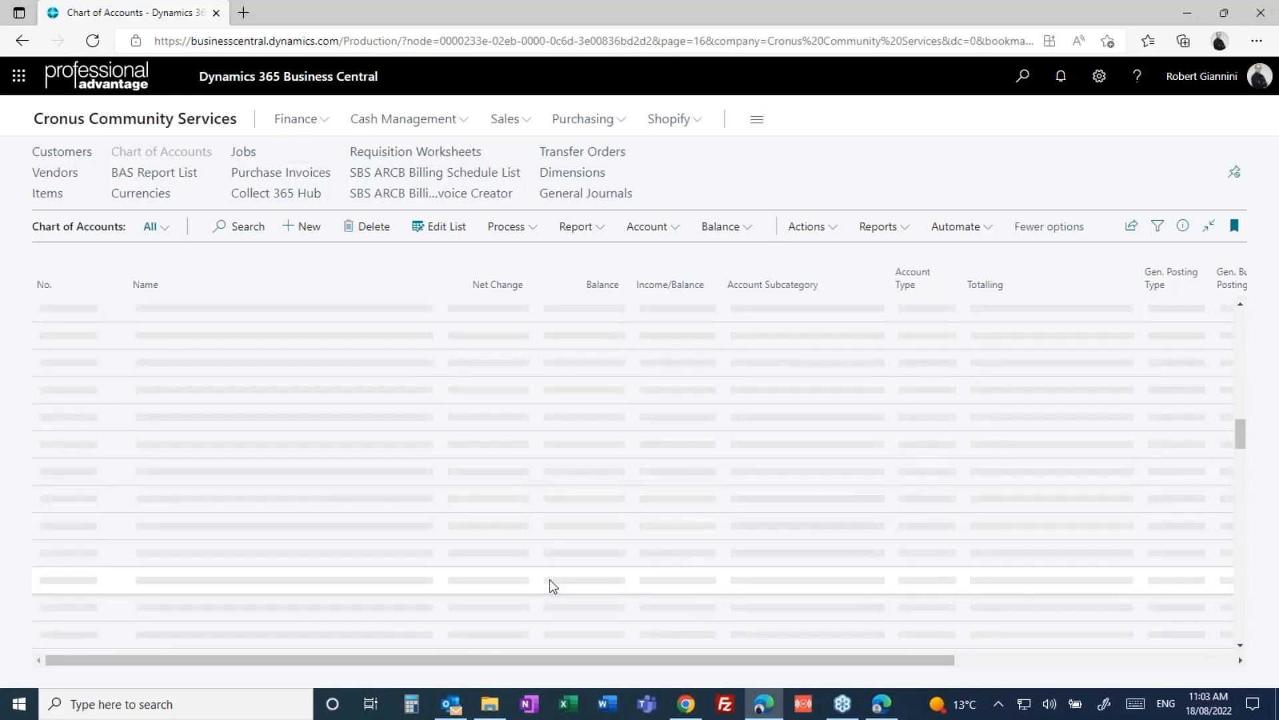
{"action": "scroll", "coordinate": [522, 552], "scroll_direction": "down", "scroll_amount": 6}
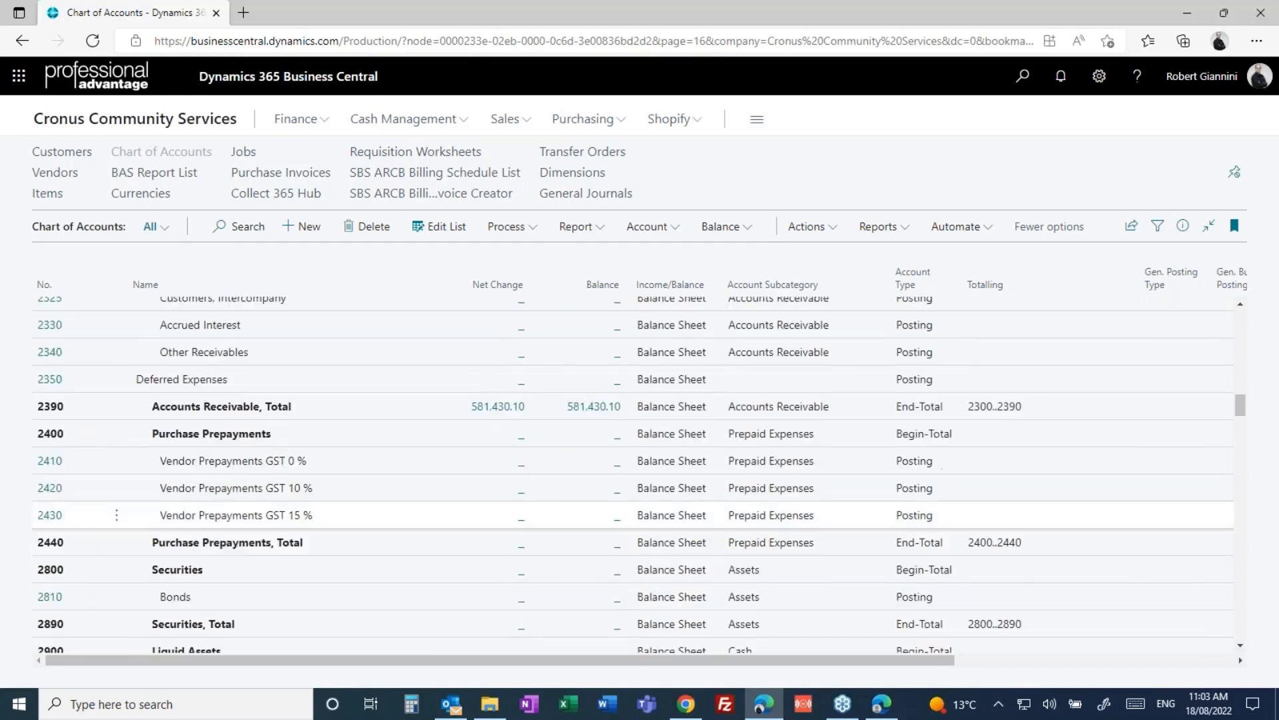
{"action": "scroll", "coordinate": [298, 504], "scroll_direction": "down", "scroll_amount": 6}
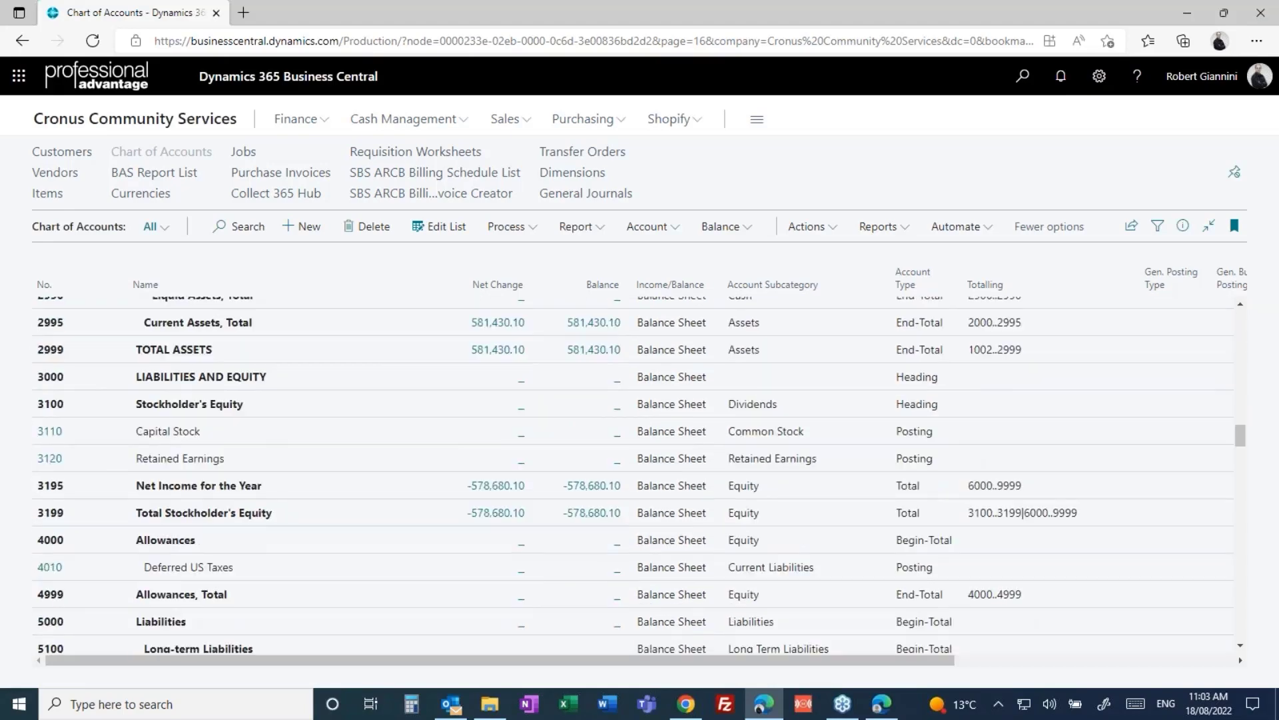
{"action": "scroll", "coordinate": [297, 499], "scroll_direction": "down", "scroll_amount": 5}
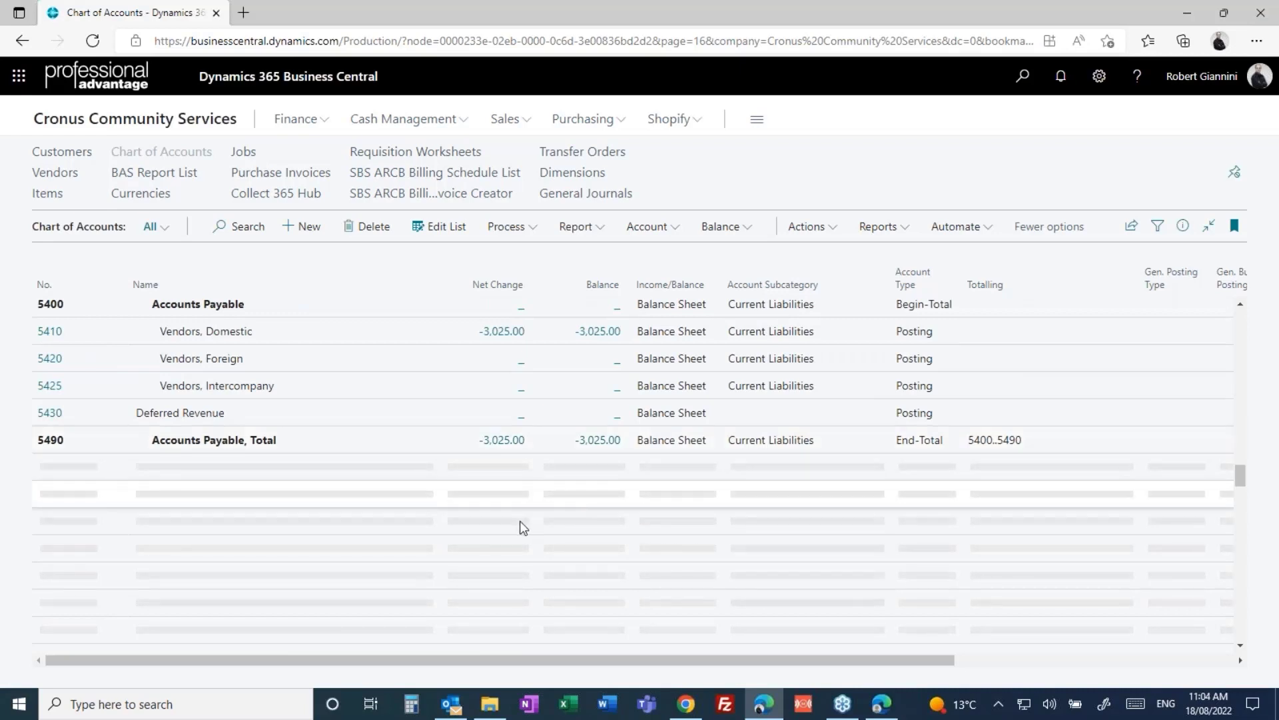
{"action": "scroll", "coordinate": [513, 519], "scroll_direction": "down", "scroll_amount": 6}
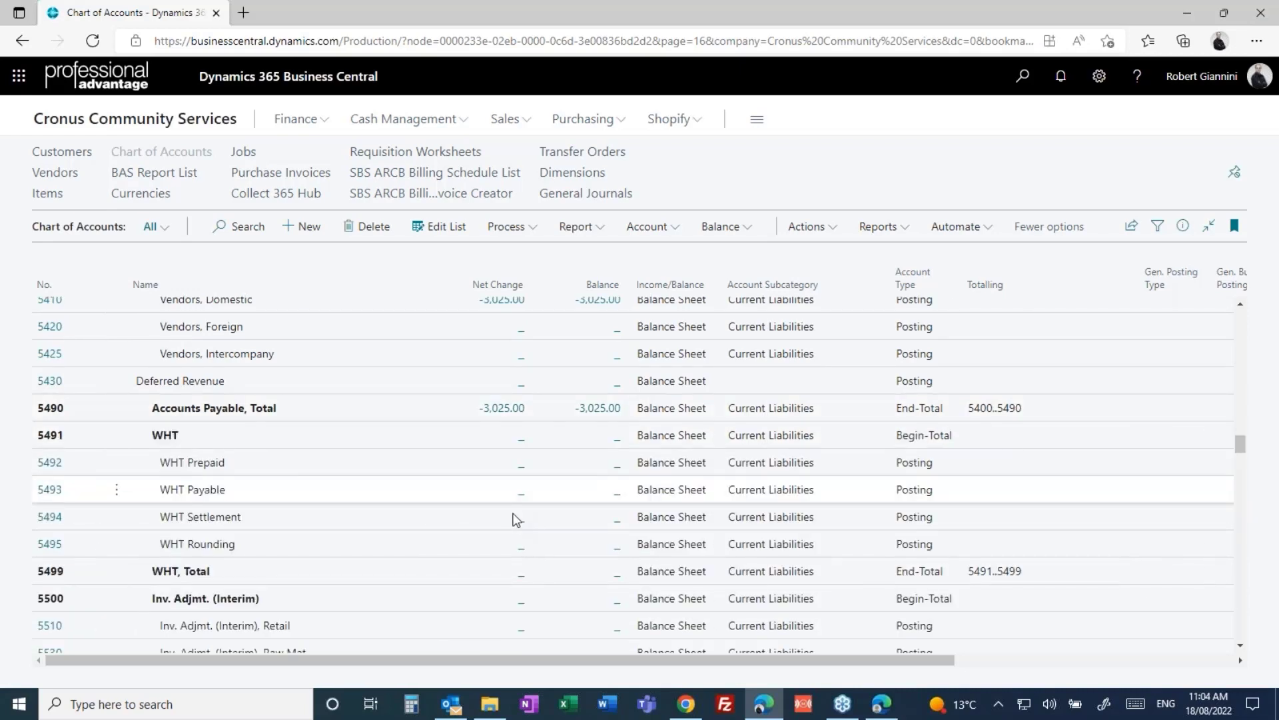
{"action": "scroll", "coordinate": [514, 519], "scroll_direction": "down", "scroll_amount": 6}
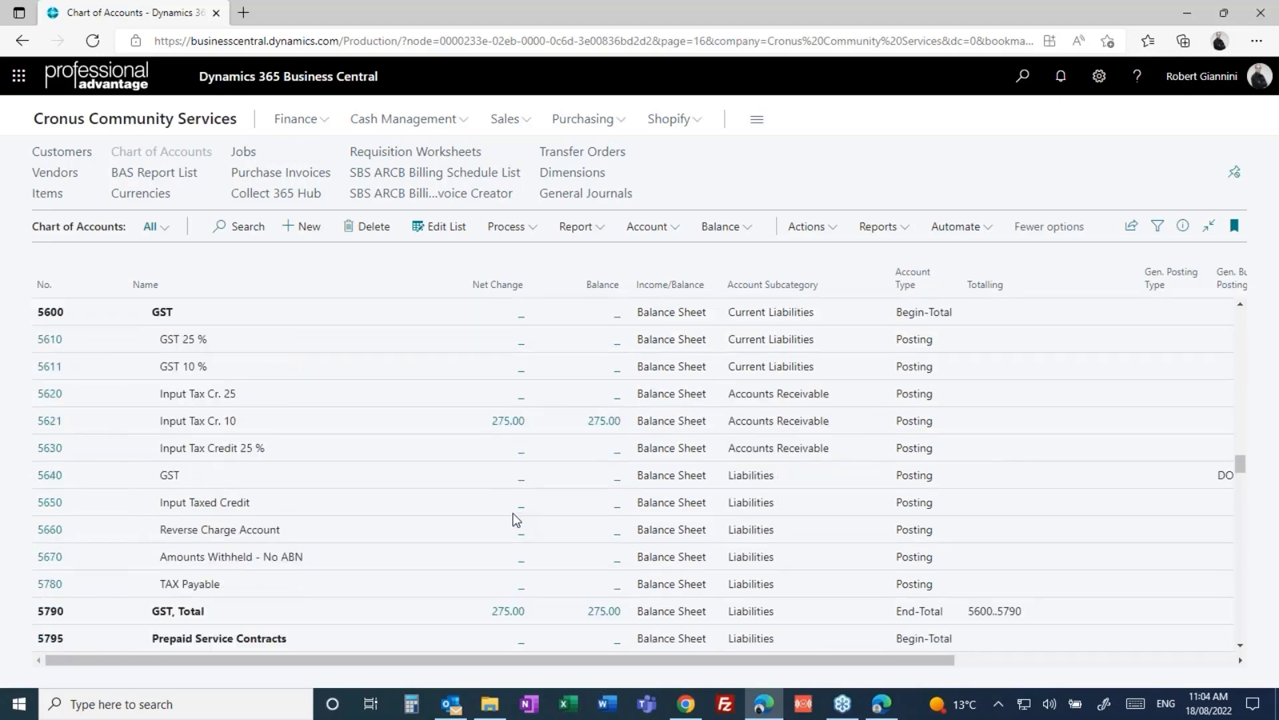
{"action": "scroll", "coordinate": [514, 519], "scroll_direction": "down", "scroll_amount": 6}
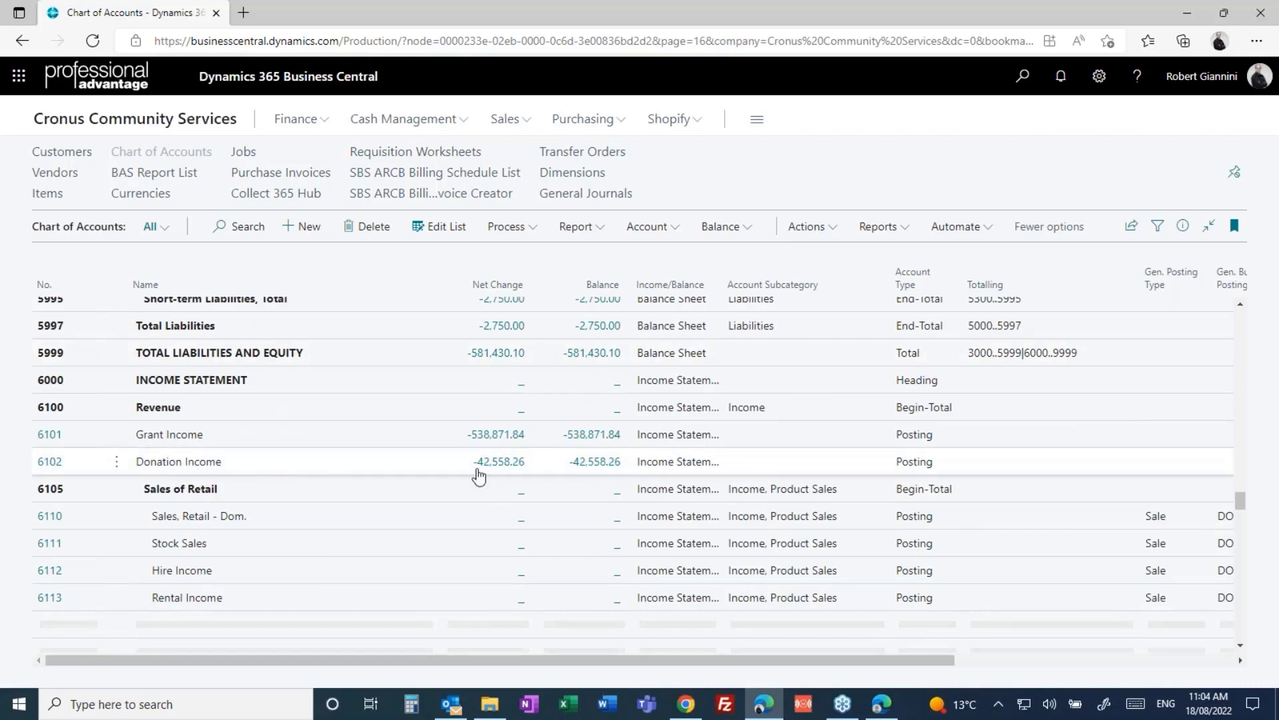
Select the Grant Income account and open G/L Balance by Dimension with GRANT columns.
{"action": "key", "text": "Up"}
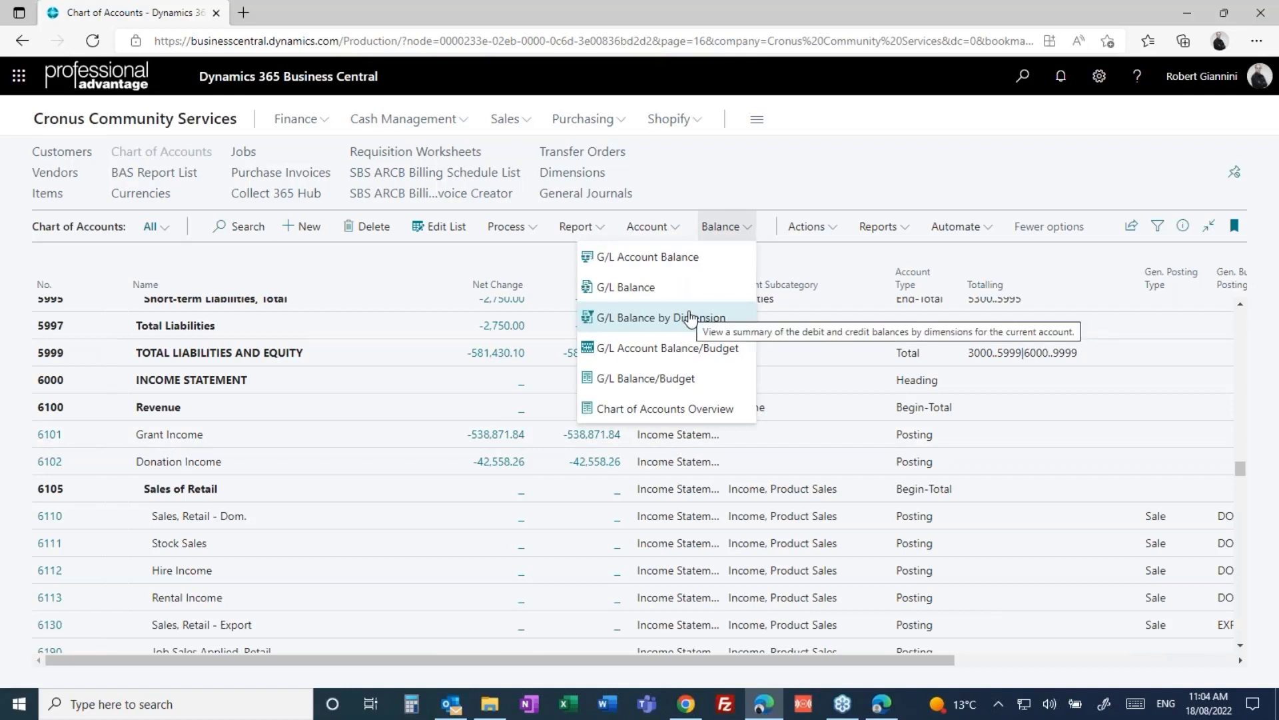
{"action": "left_click", "coordinate": [690, 318]}
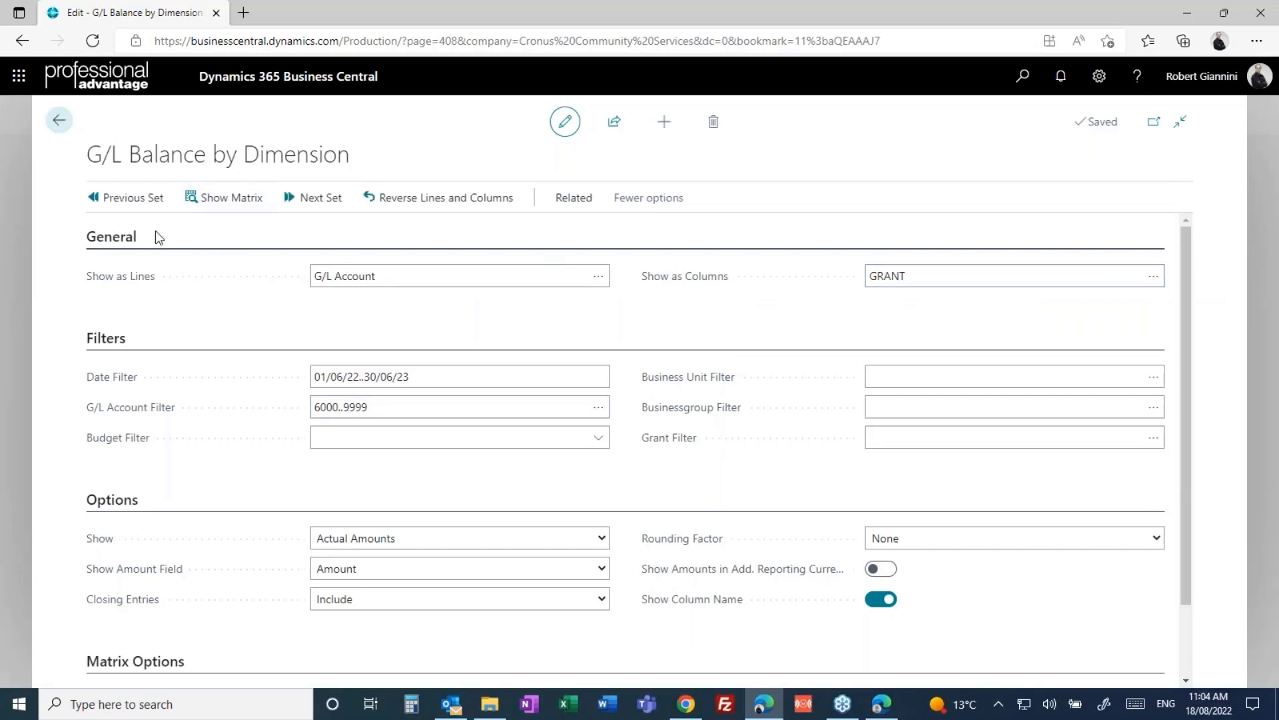
Show the matrix, with Grant Income at -538,871.84 under Commonwealth Health Stage 1.
{"action": "left_click", "coordinate": [214, 198]}
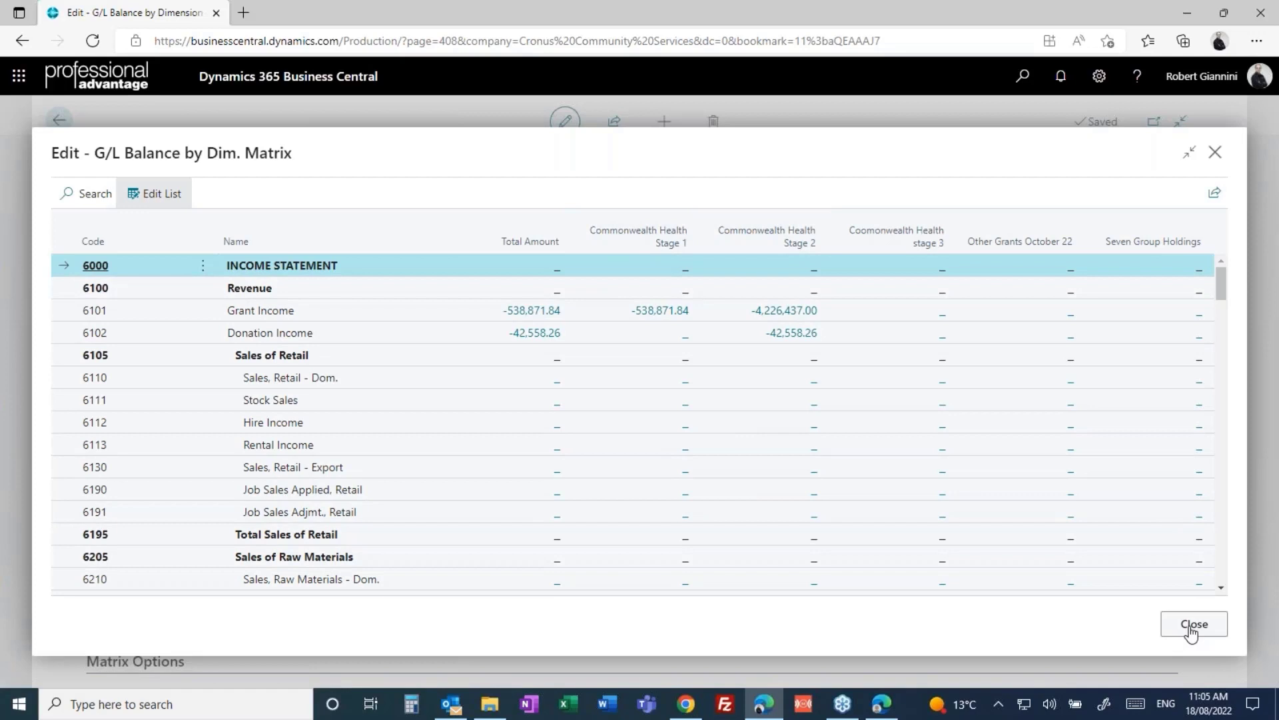
Close the balance-by-grant matrix and the G/L Balance by Dimension page, returning to the Chart of Accounts.
{"action": "left_click", "coordinate": [1192, 631]}
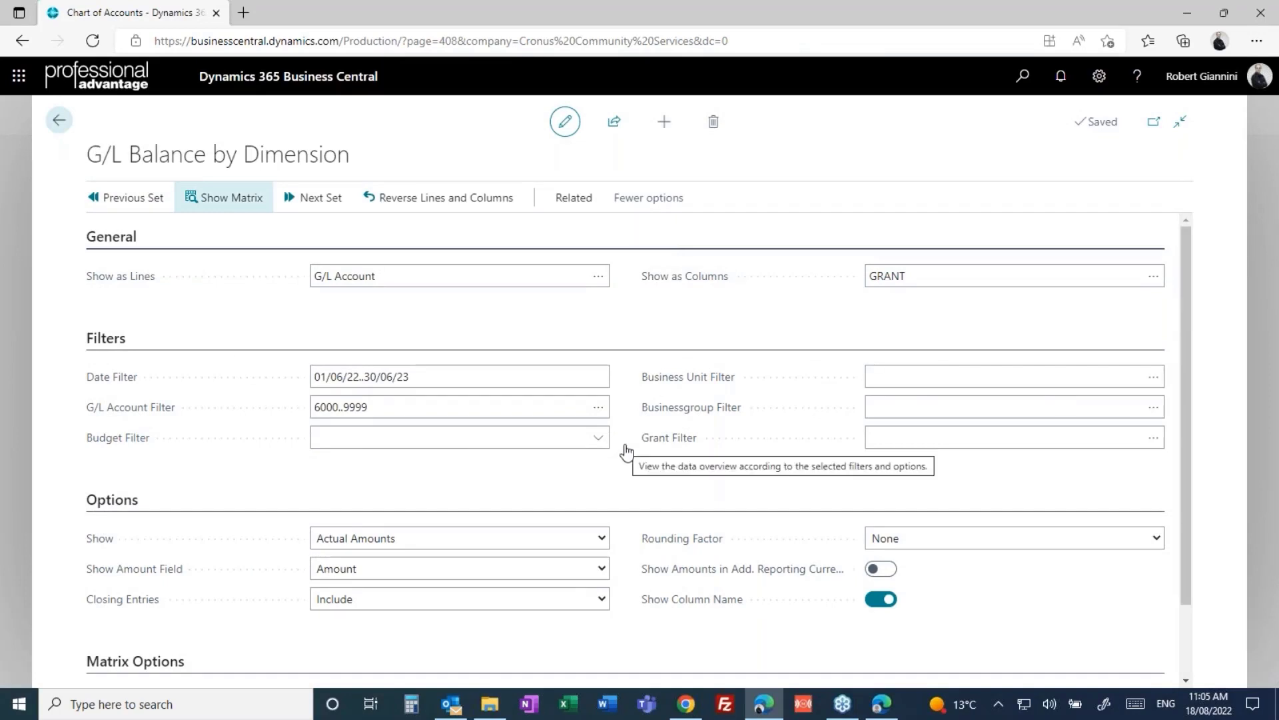
{"action": "key", "text": "Escape"}
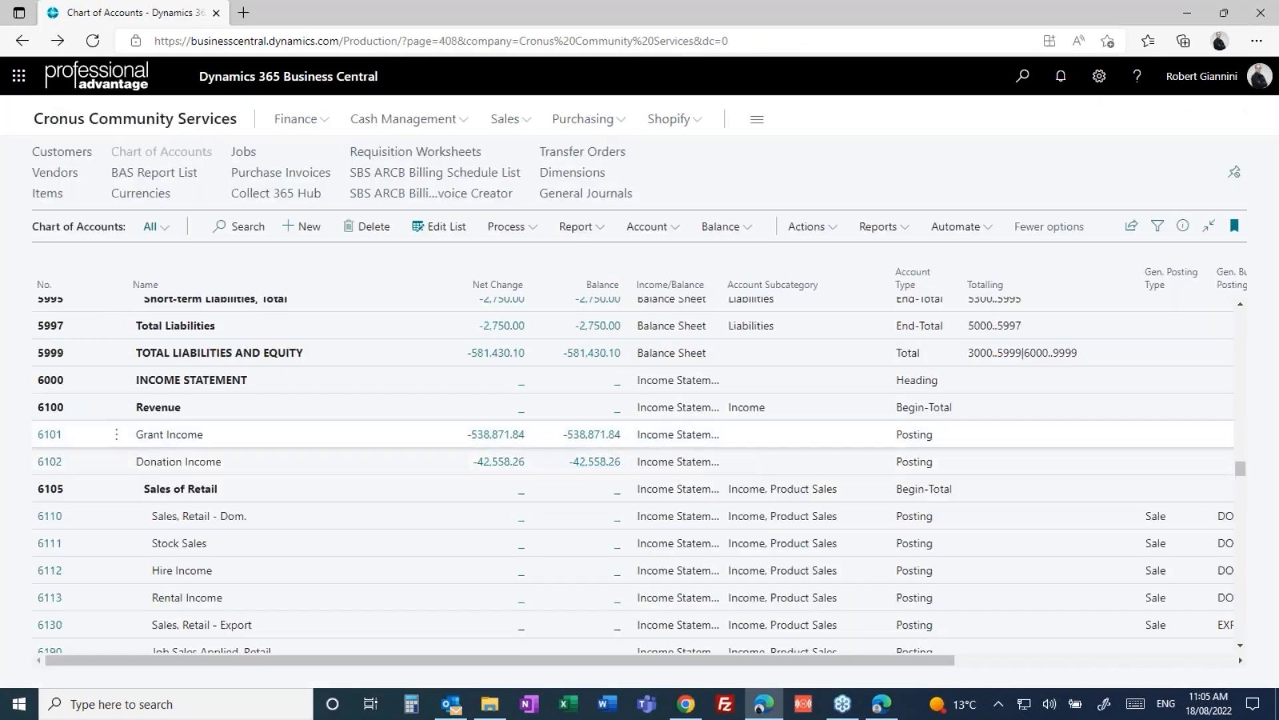